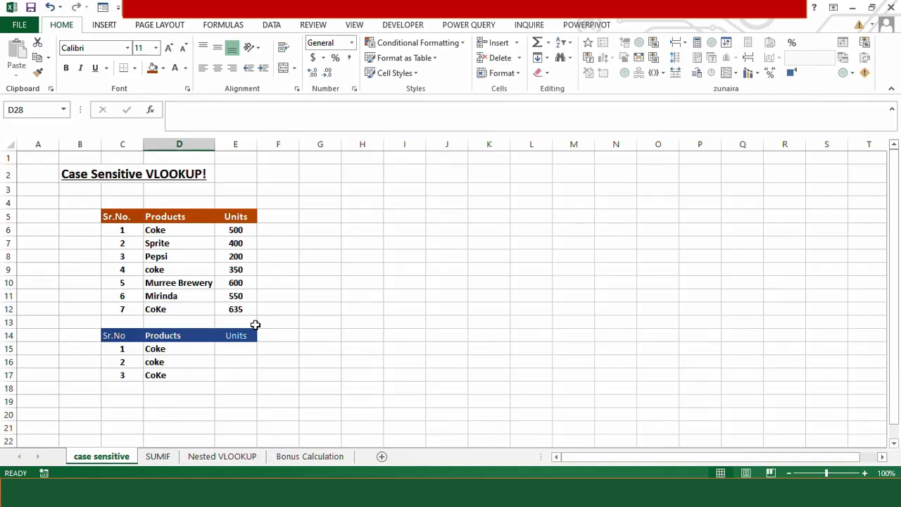
# Enter the formula =VLOOKUP(D15,$D$6:$E$12,2,0) in cell E15 to look up the units for Coke
pyautogui.click(236, 349)
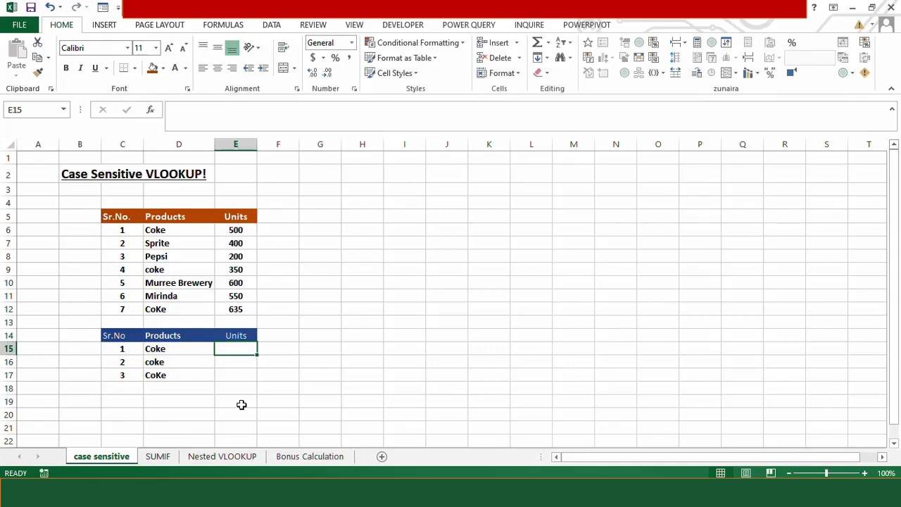
pyautogui.write('=')
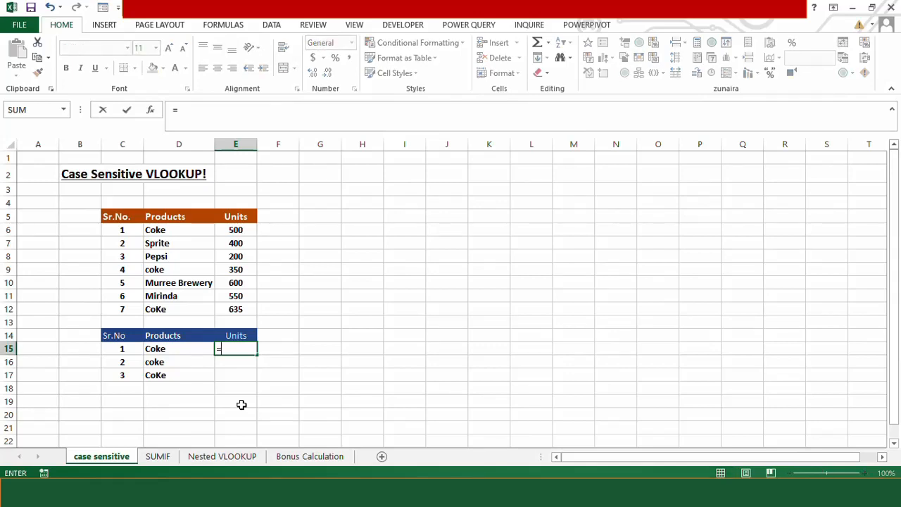
pyautogui.write('vlookup(')
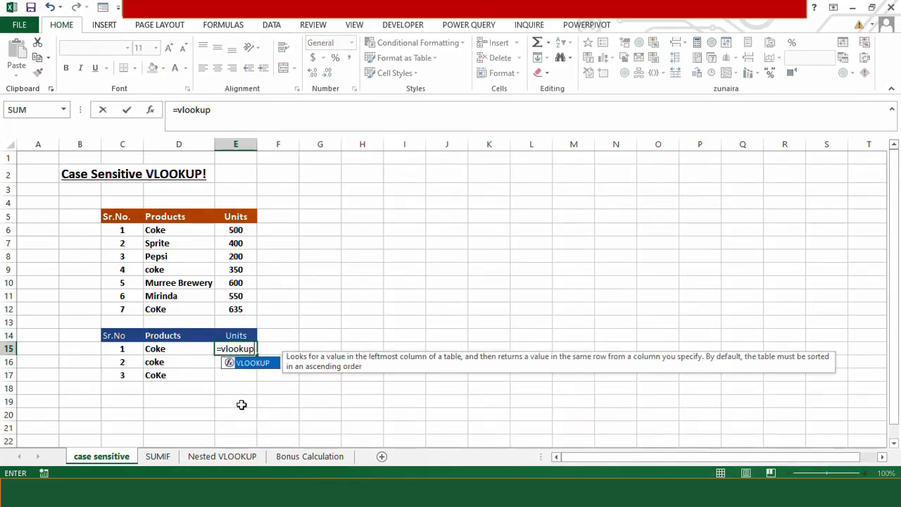
pyautogui.click(176, 349)
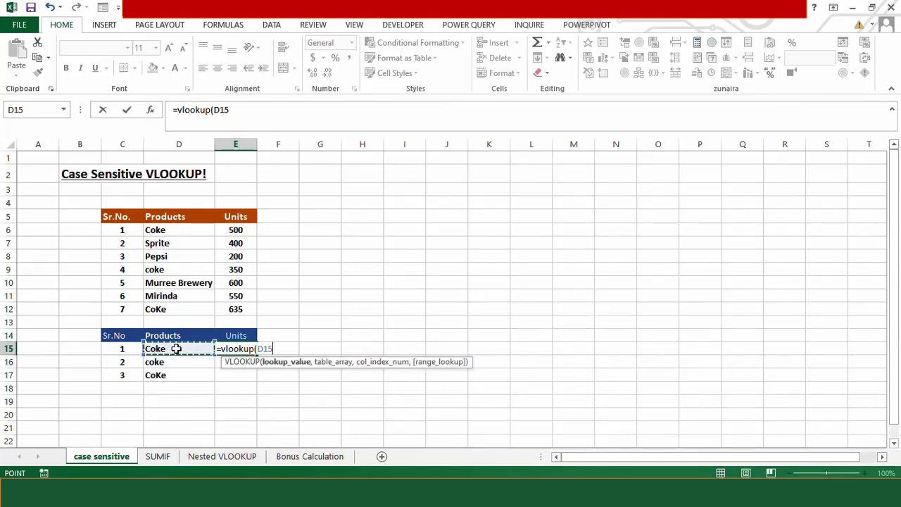
pyautogui.write(',')
pyautogui.moveTo(147, 229); pyautogui.dragTo(231, 309)
pyautogui.press('F4')
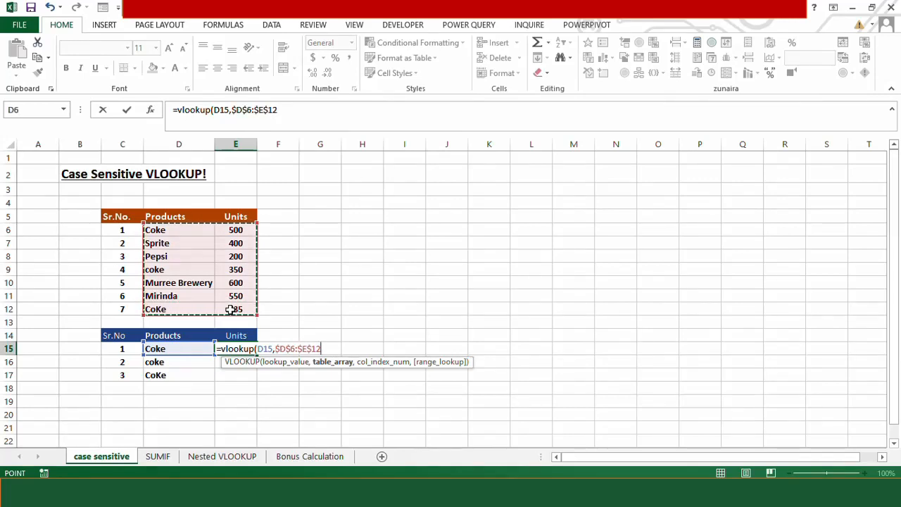
pyautogui.write(',2,0')
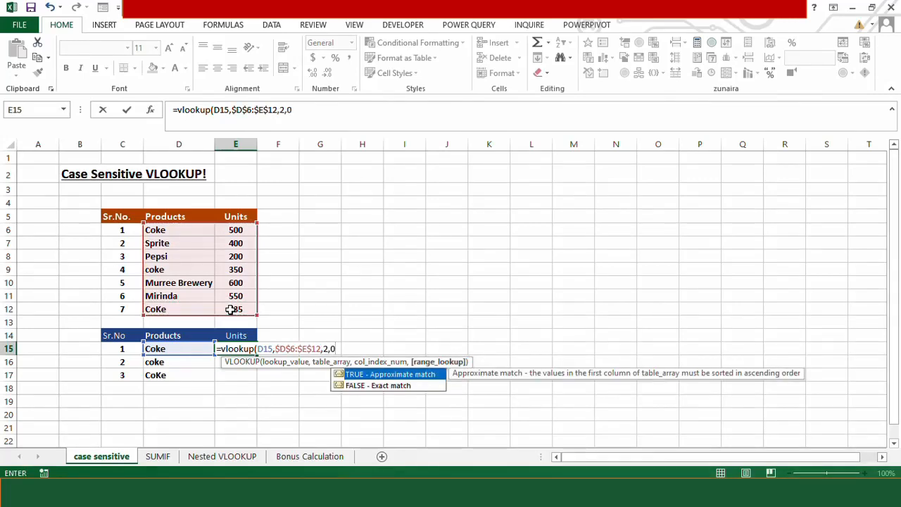
pyautogui.write(')')
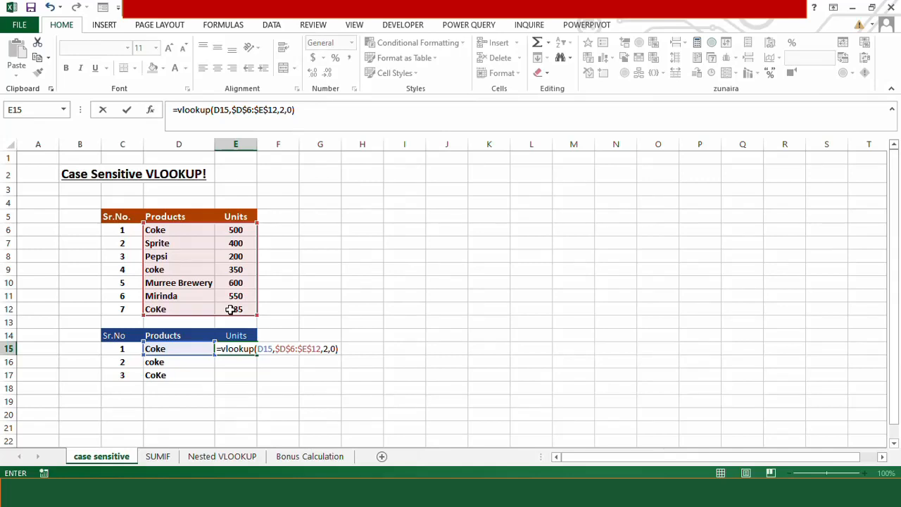
pyautogui.press('Return')
# Fill the VLOOKUP formula from E15 down to E17 for the remaining products
pyautogui.click(248, 349)
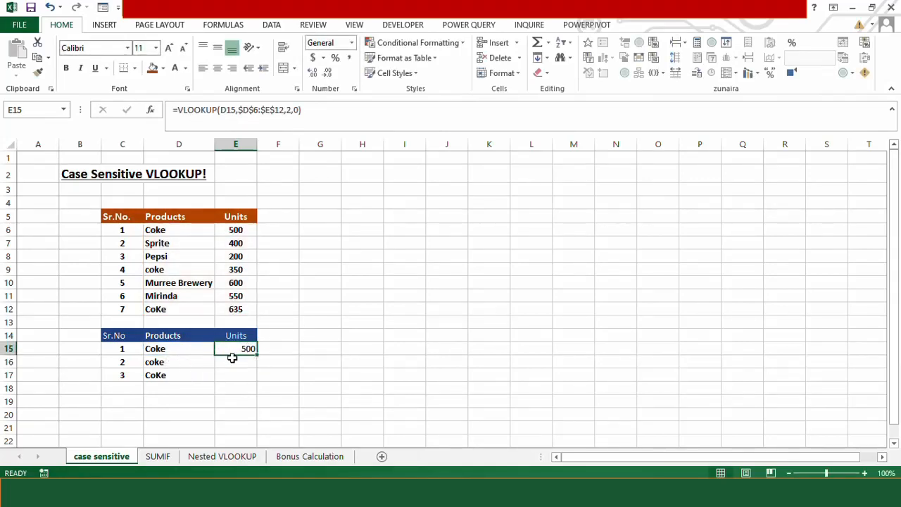
pyautogui.moveTo(258, 356); pyautogui.dragTo(257, 383)
pyautogui.click(236, 396)
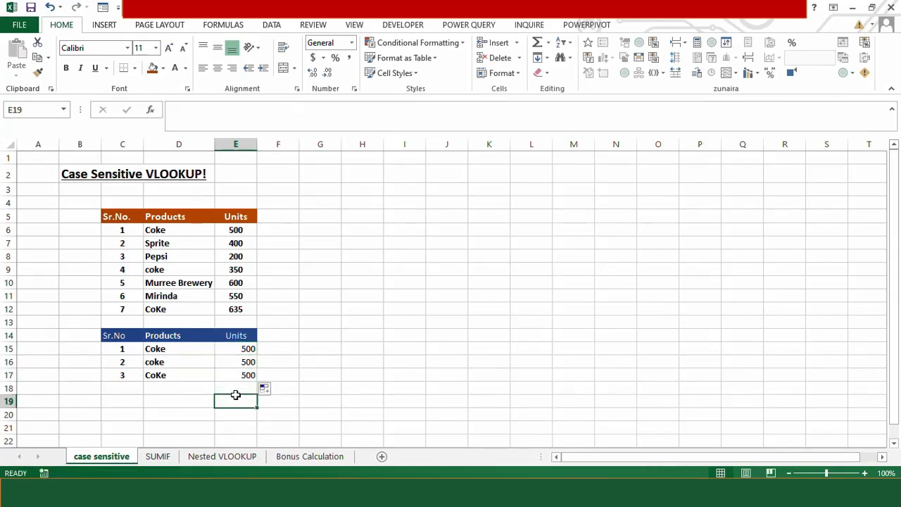
# Clear the VLOOKUP formulas from E15:E17 in the lower table's Units column
pyautogui.click(233, 348)
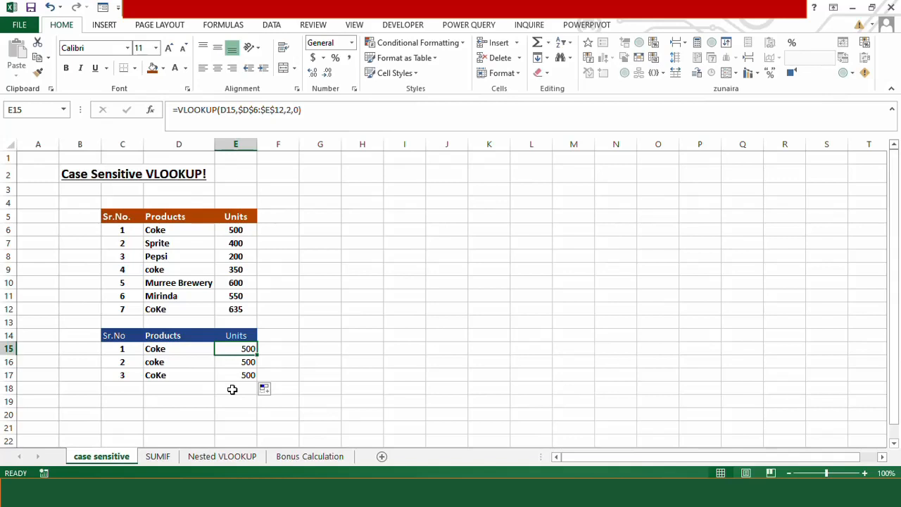
pyautogui.press('Delete')
pyautogui.moveTo(233, 360); pyautogui.dragTo(233, 373)
pyautogui.press('Delete')
pyautogui.click(233, 389)
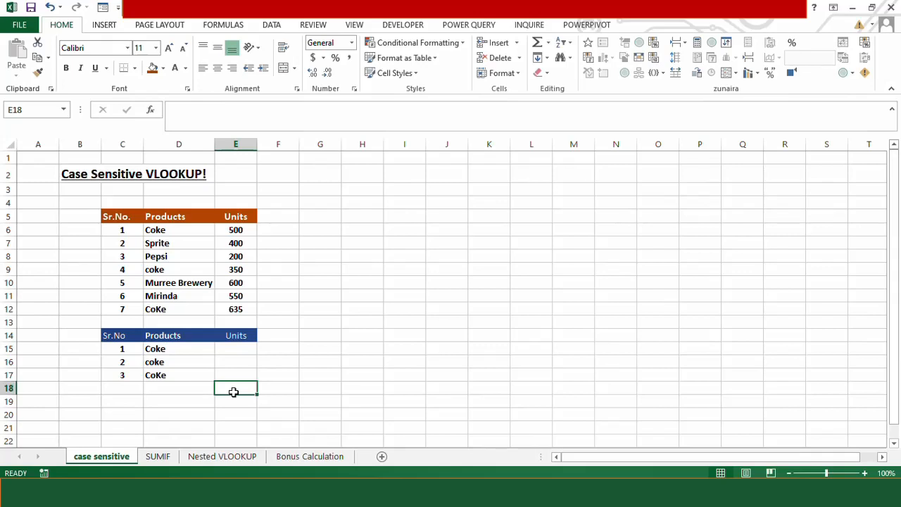
# Enter =EXACT(D15,$D$6:$D$12) in cell F6 to compare Coke case-sensitively with the product list
pyautogui.click(307, 225)
pyautogui.click(290, 226)
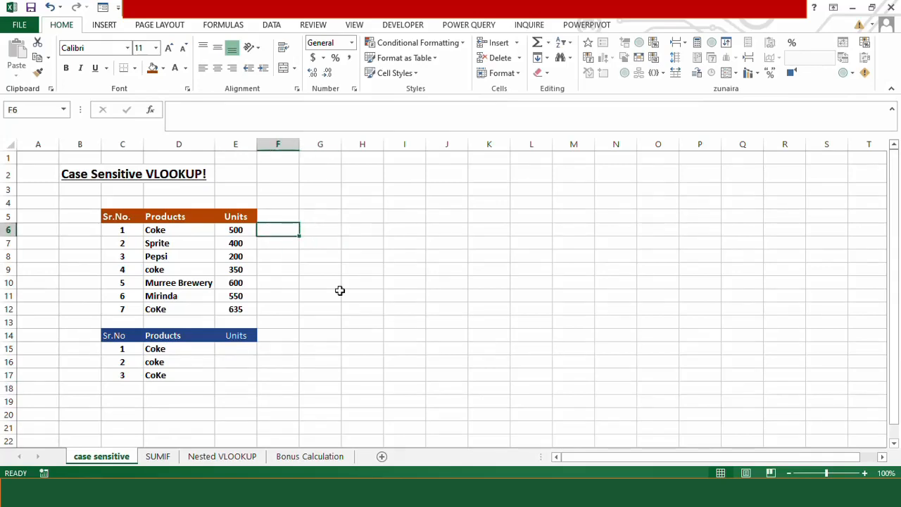
pyautogui.write('=EXACT')
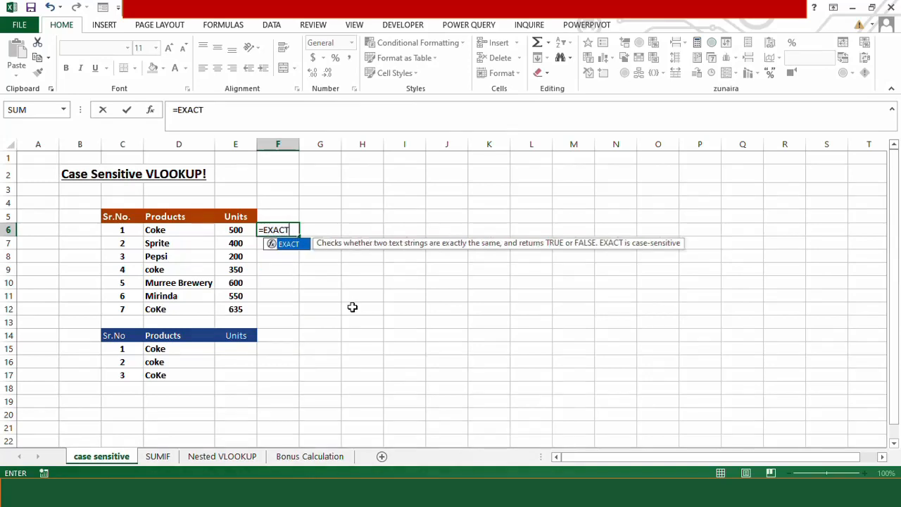
pyautogui.write('(')
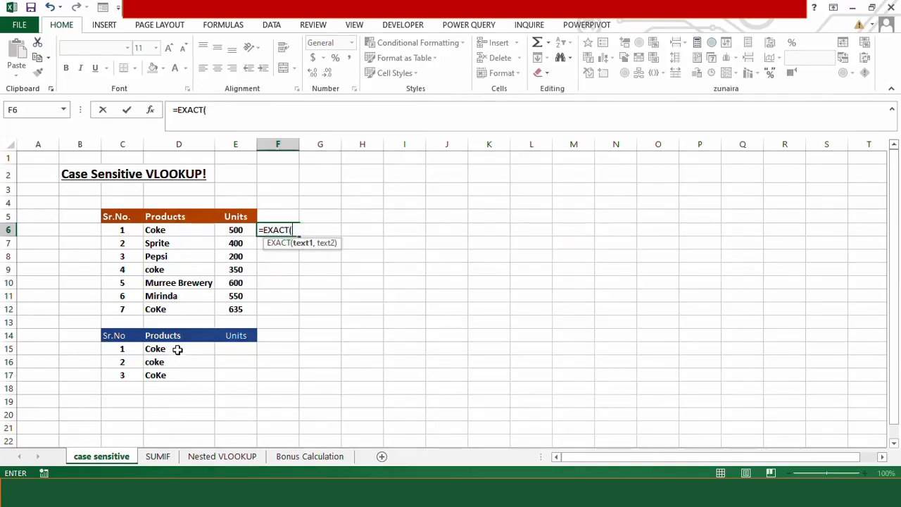
pyautogui.click(178, 349)
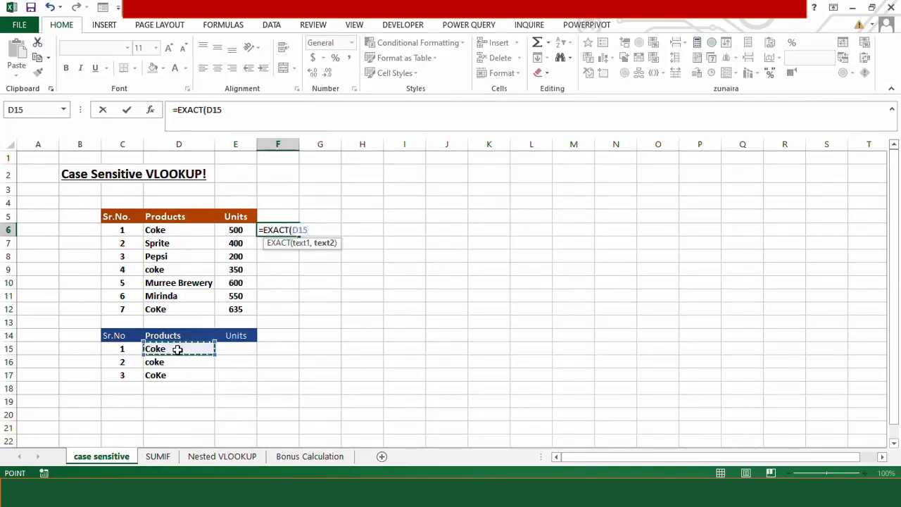
pyautogui.write(',')
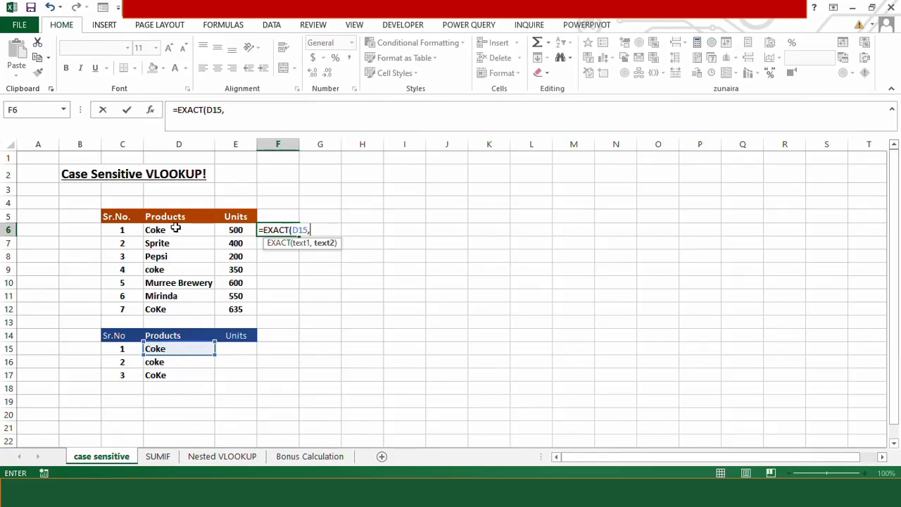
pyautogui.moveTo(176, 230); pyautogui.dragTo(181, 310)
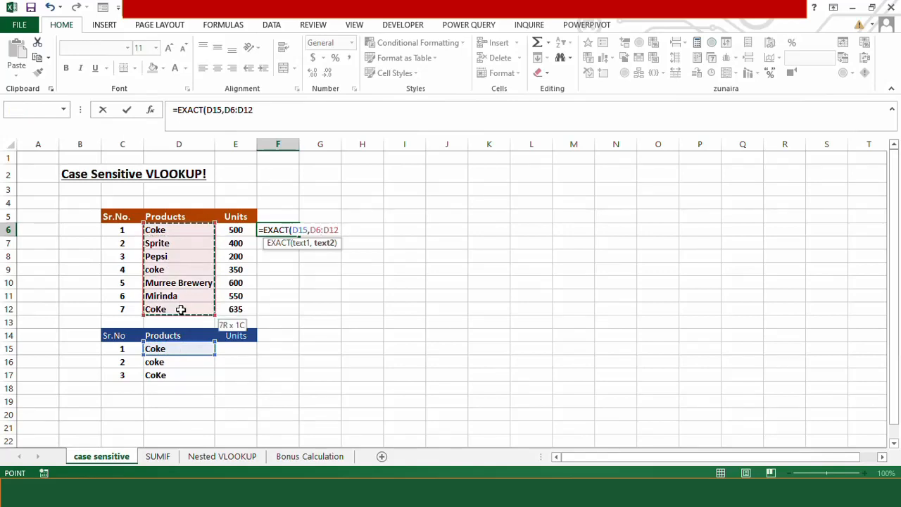
pyautogui.press('F4')
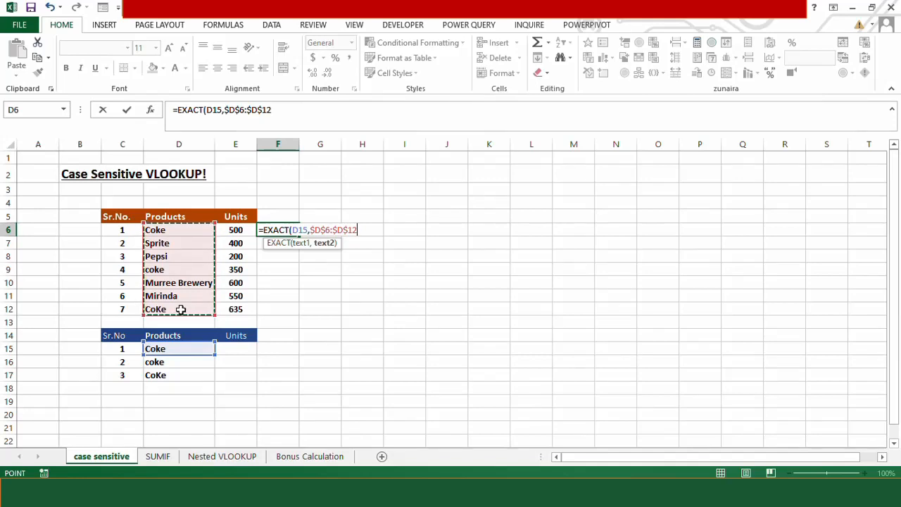
pyautogui.press('Return')
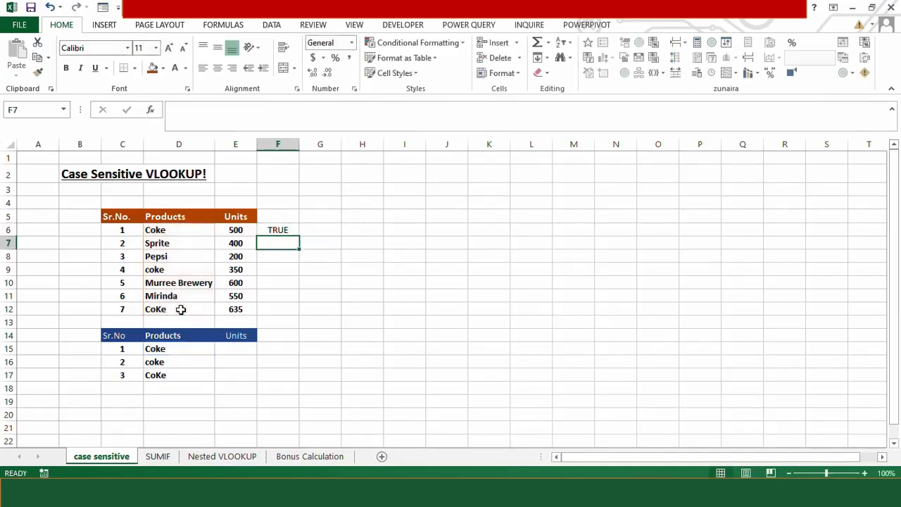
# Fill the EXACT formula from F6 down to F12 beside the upper table
pyautogui.click(289, 233)
pyautogui.moveTo(299, 236); pyautogui.dragTo(296, 317)
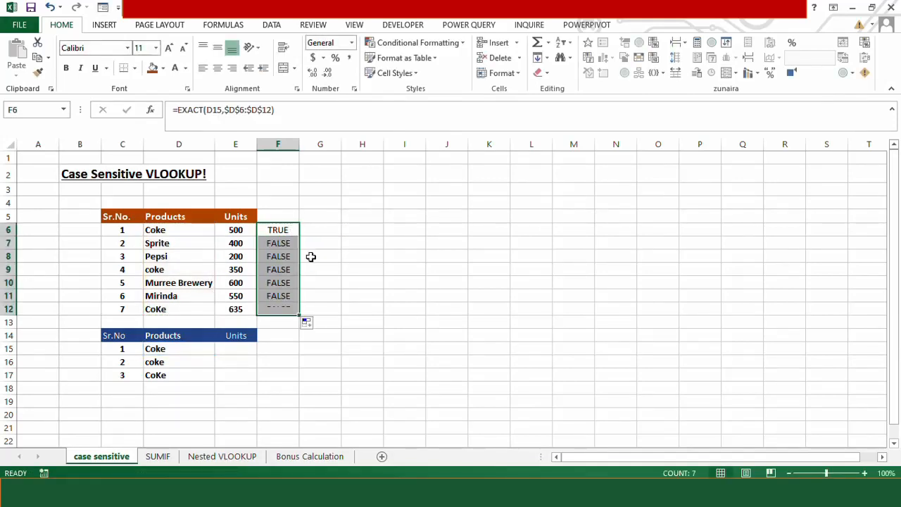
pyautogui.click(311, 245)
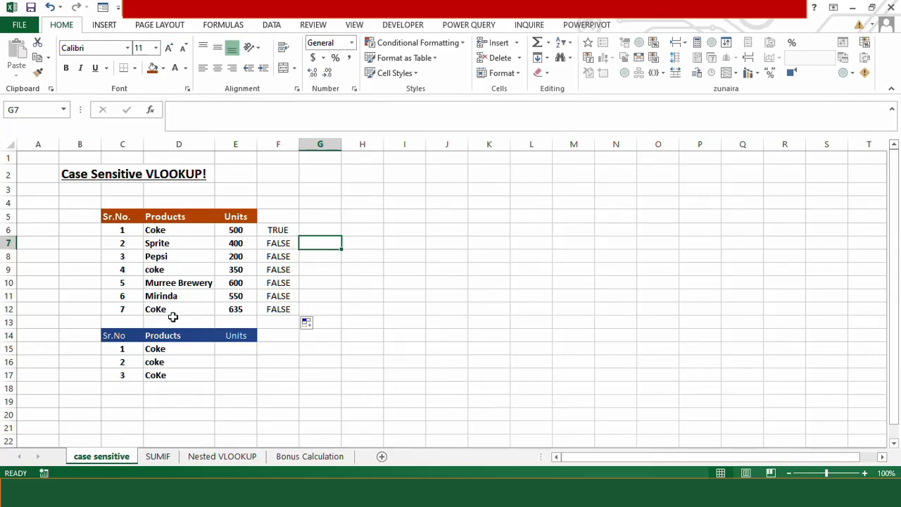
# Enter =EXACT(D16,$D$6:$D$12) in cell G6 and fill it down to G12
pyautogui.click(307, 232)
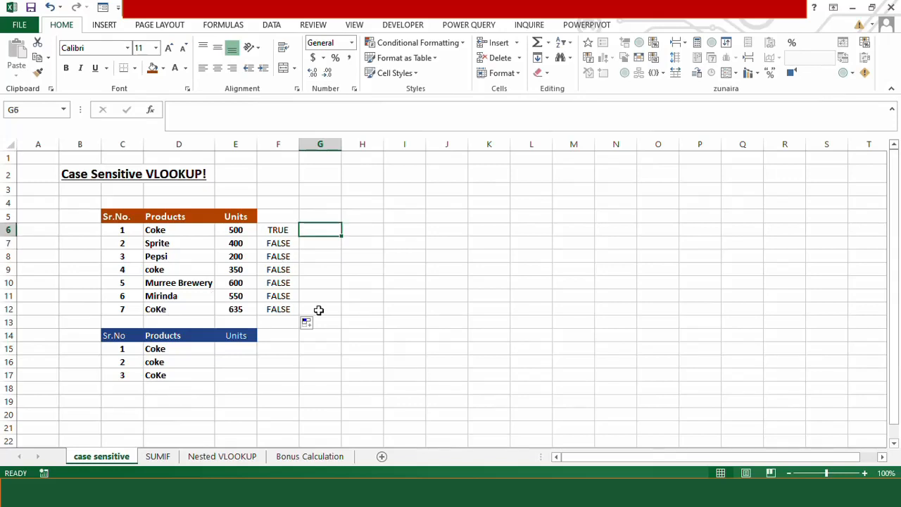
pyautogui.write('=')
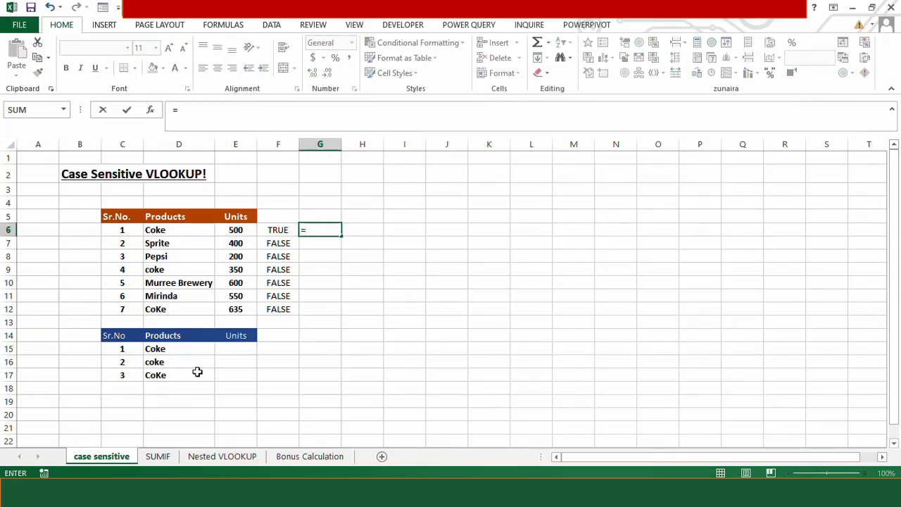
pyautogui.write('EXACT(')
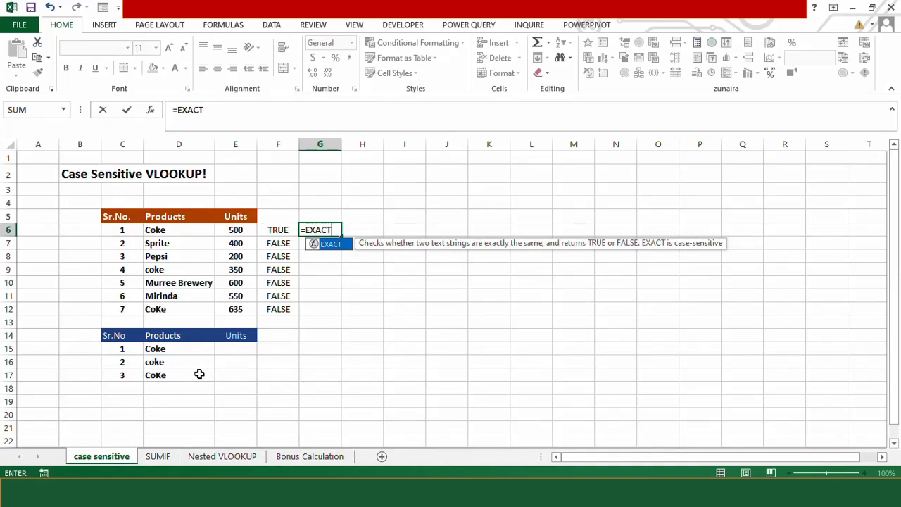
pyautogui.click(168, 361)
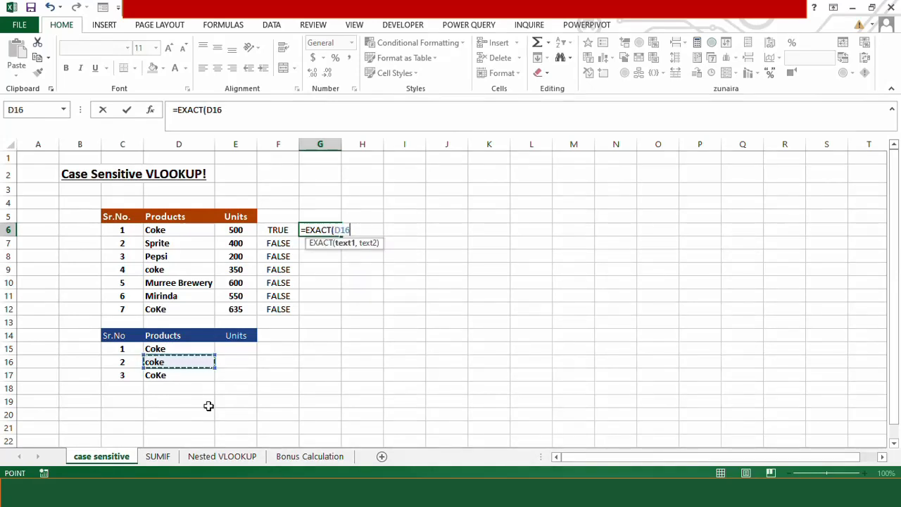
pyautogui.write(',')
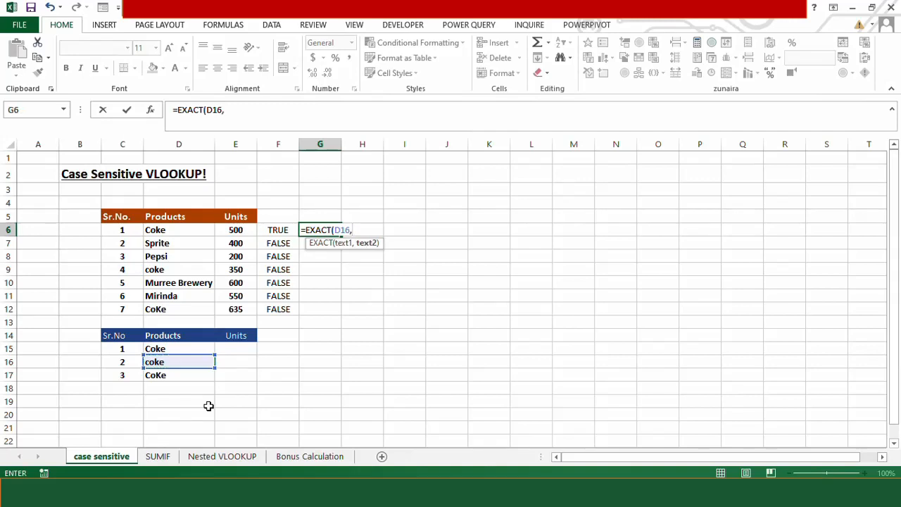
pyautogui.moveTo(175, 231); pyautogui.dragTo(180, 310)
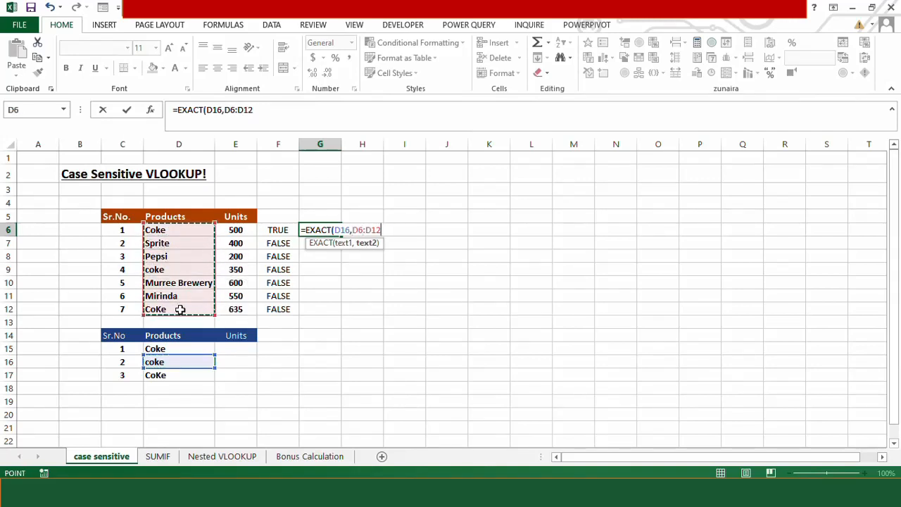
pyautogui.press('F4')
pyautogui.write(')')
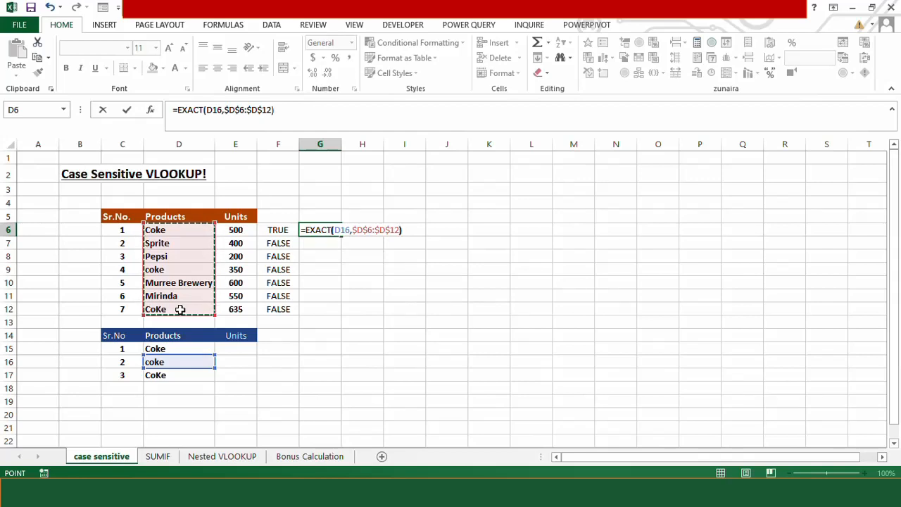
pyautogui.hotkey('ctrl', 'Return')
pyautogui.doubleClick(340, 237)
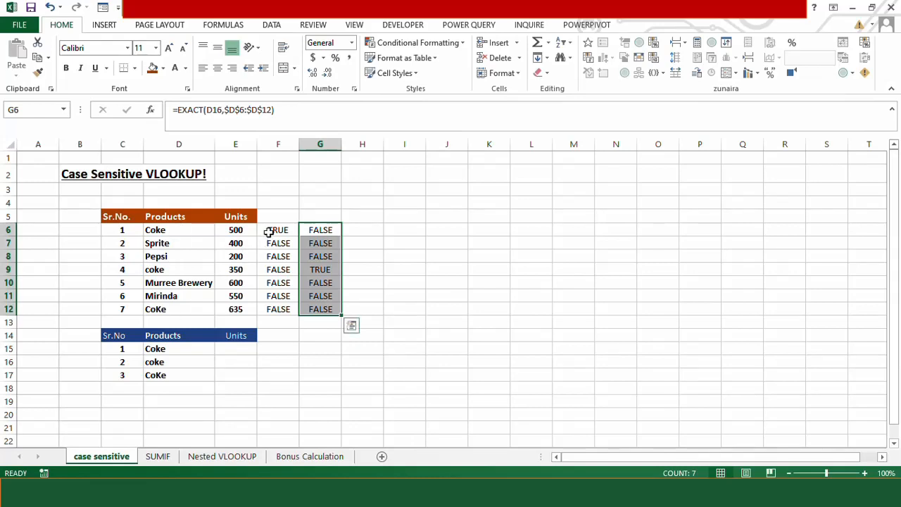
# Clear the EXACT comparison formulas from F6:G12
pyautogui.moveTo(271, 233); pyautogui.dragTo(314, 303)
pyautogui.press('Delete')
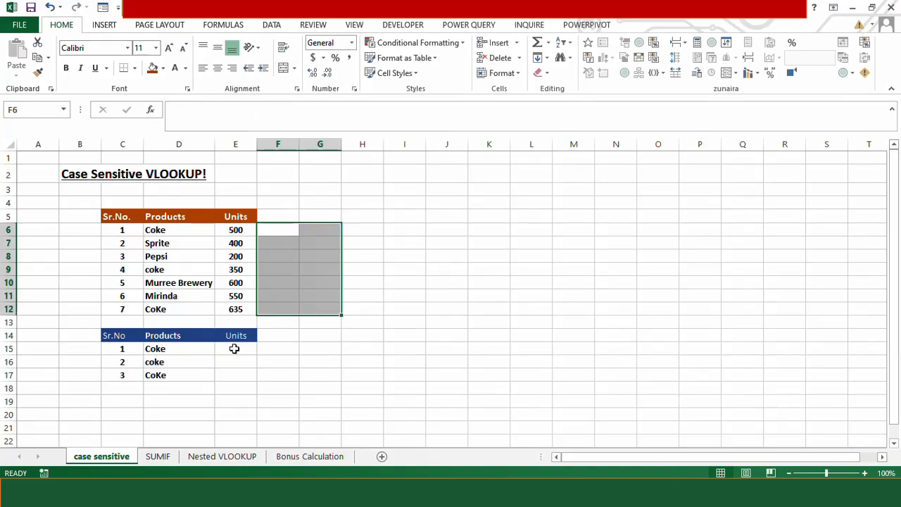
# Begin the formula =VLOOKUP(TRUE,CHOOSE({1,2}, in cell E15, the Units cell for Coke in the lower table
pyautogui.click(234, 349)
pyautogui.write('=')
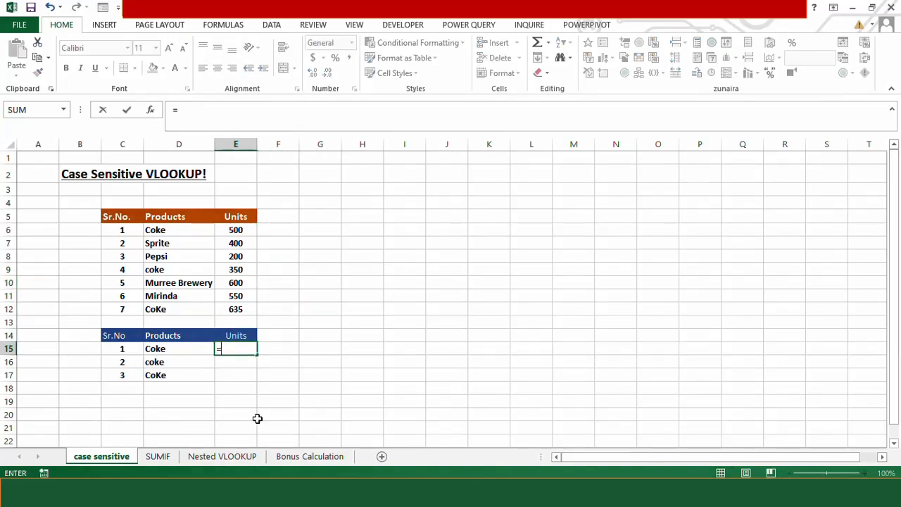
pyautogui.write('VLOOKUP(')
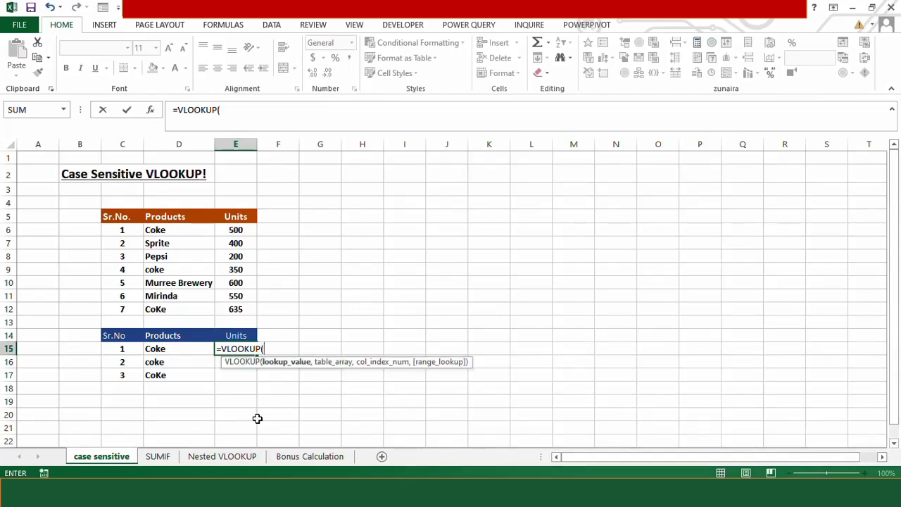
pyautogui.write('TRUE,')
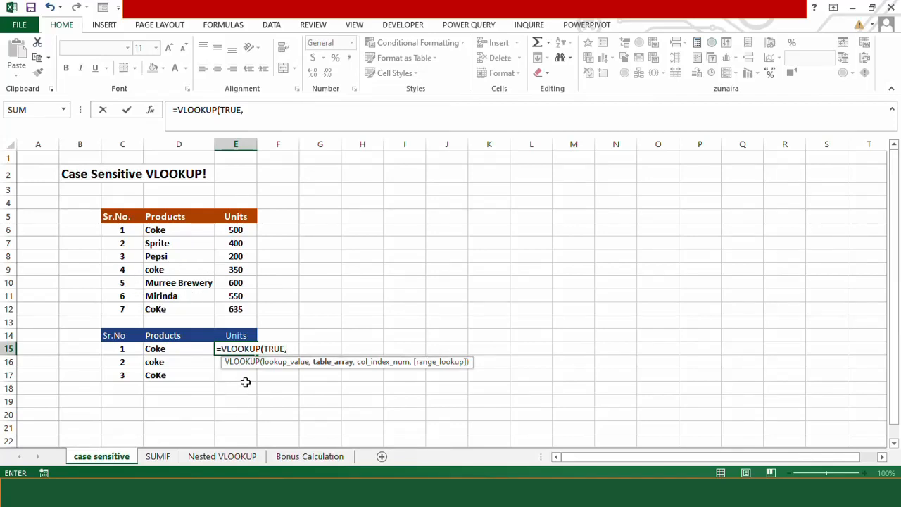
pyautogui.write('CHOOSE({')
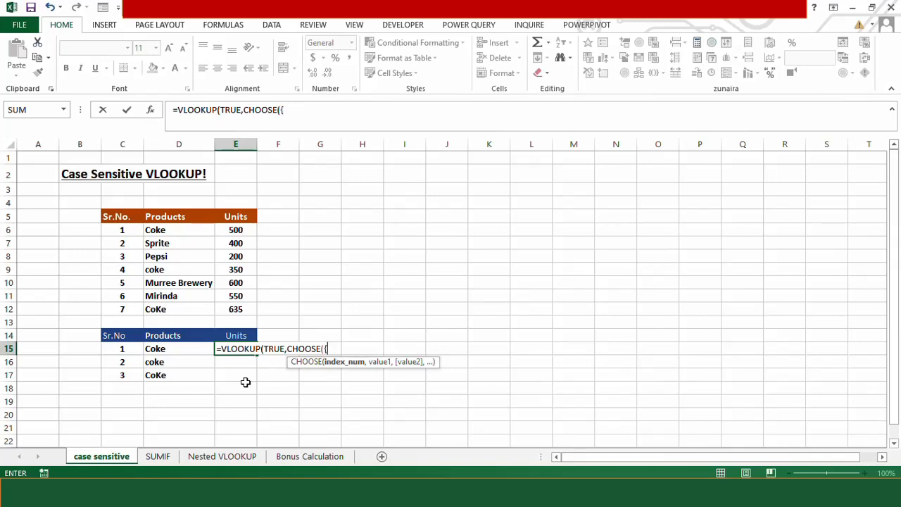
pyautogui.write('1,2},')
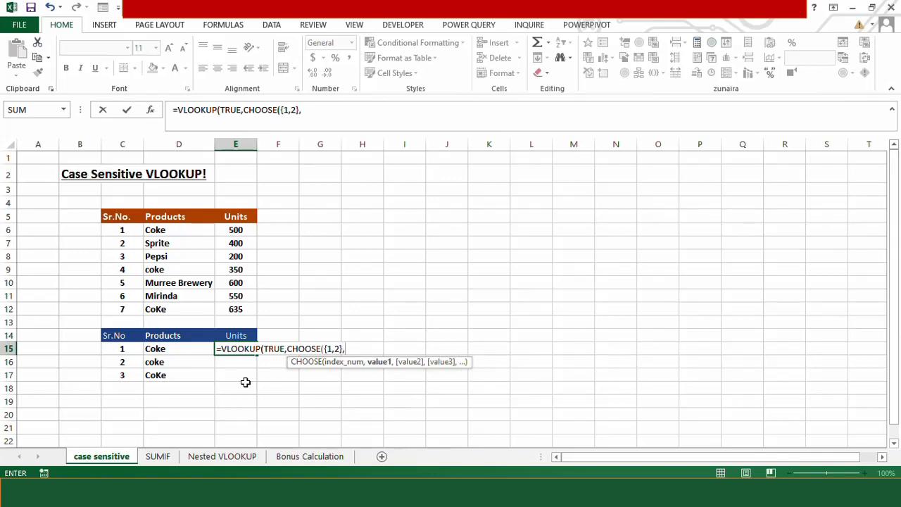
# Add EXACT(D15,$D$6:$D$12) as the first CHOOSE value in the E15 formula
pyautogui.write('EXACT(')
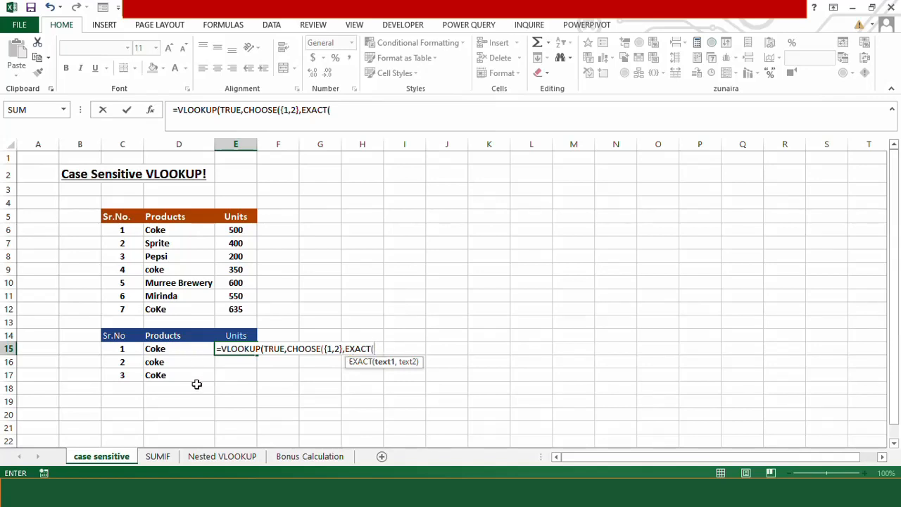
pyautogui.click(182, 352)
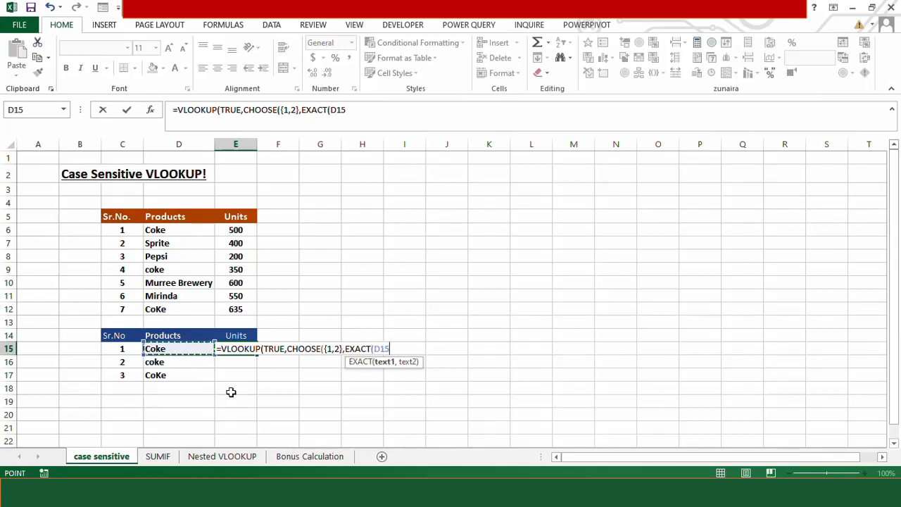
pyautogui.write(',')
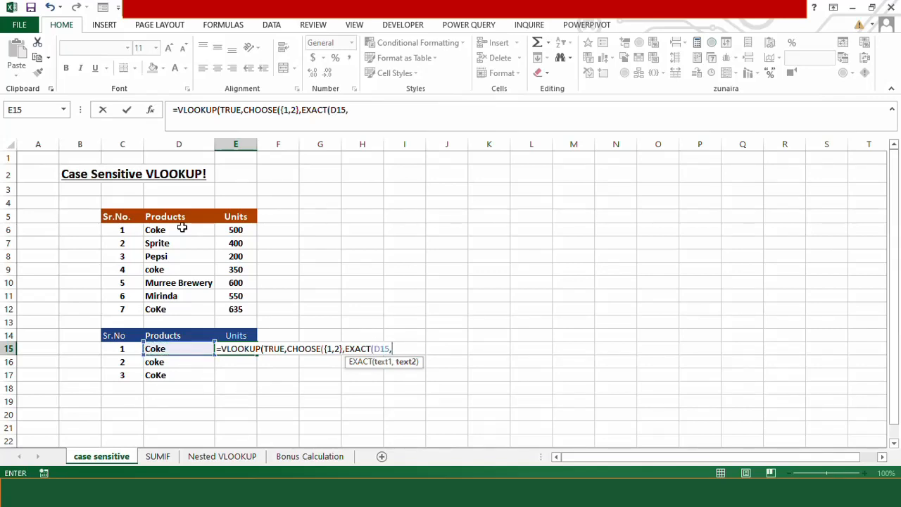
pyautogui.moveTo(181, 229); pyautogui.dragTo(187, 309)
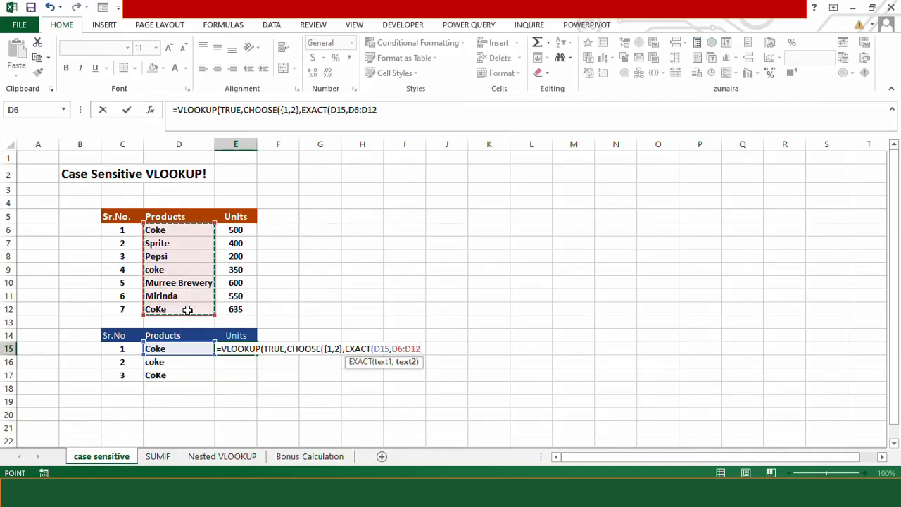
pyautogui.press('F4')
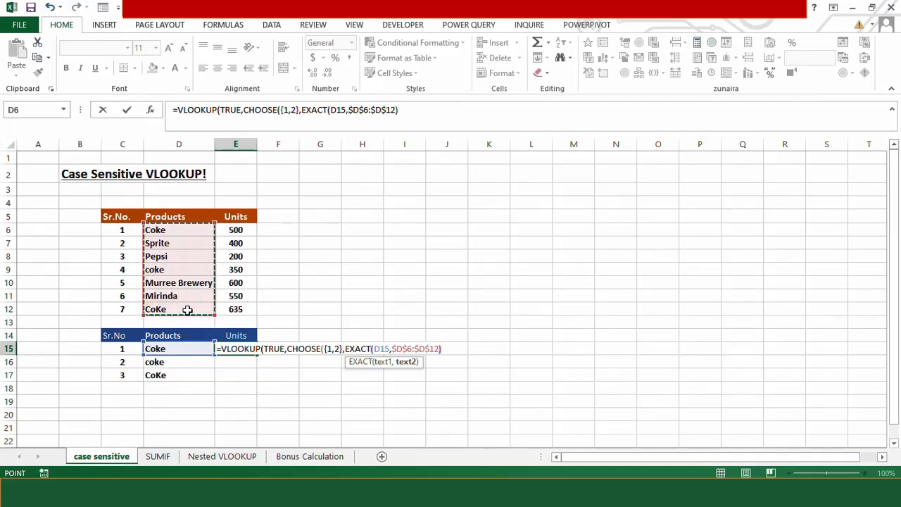
pyautogui.write('),')
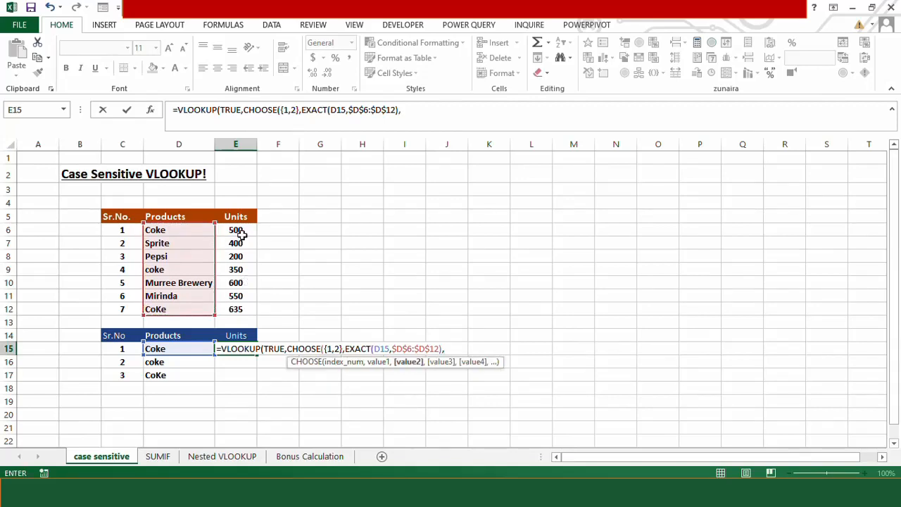
# Add E6:E12 as the second CHOOSE value in E15, then complete the VLOOKUP with column index 2 and range lookup 0
pyautogui.moveTo(239, 231); pyautogui.dragTo(241, 311)
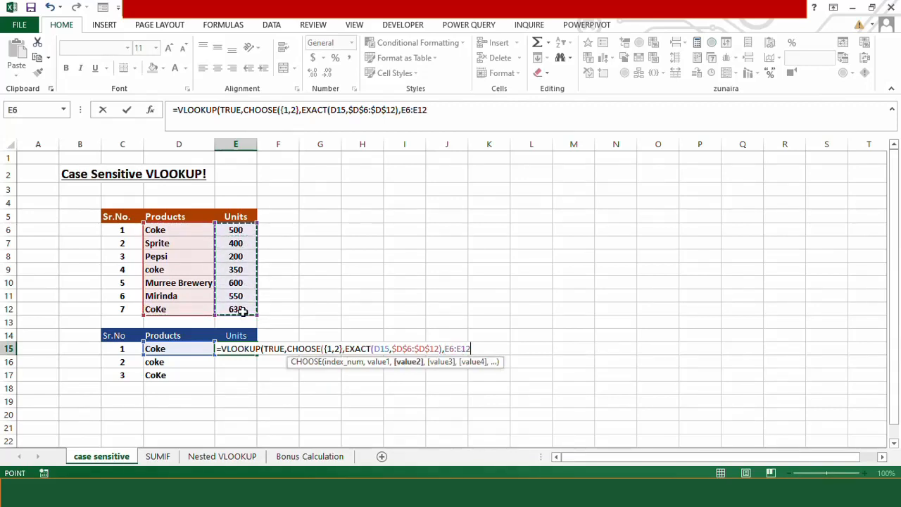
pyautogui.write(')')
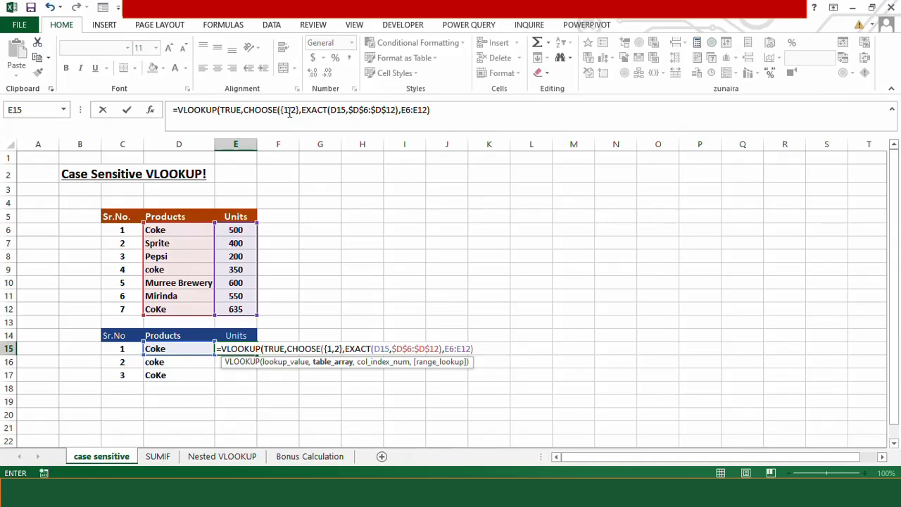
pyautogui.click(450, 121)
pyautogui.write(',')
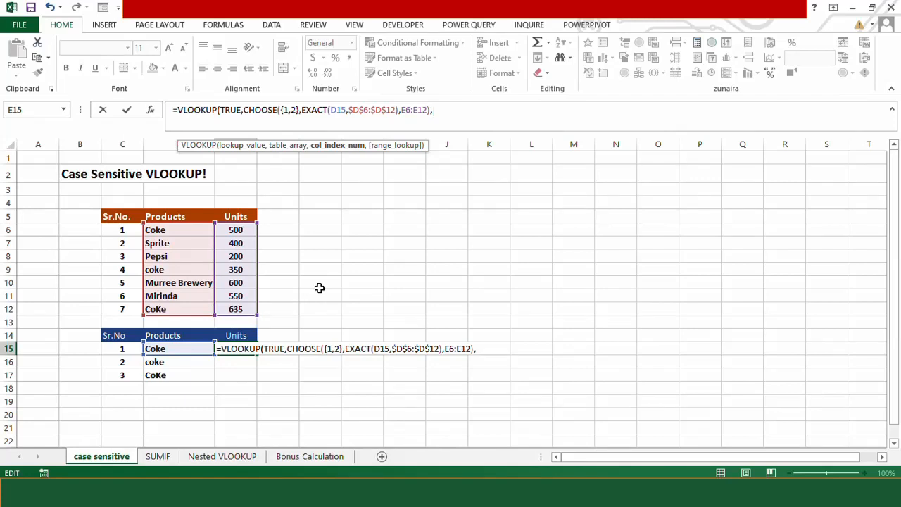
pyautogui.write('2,0')
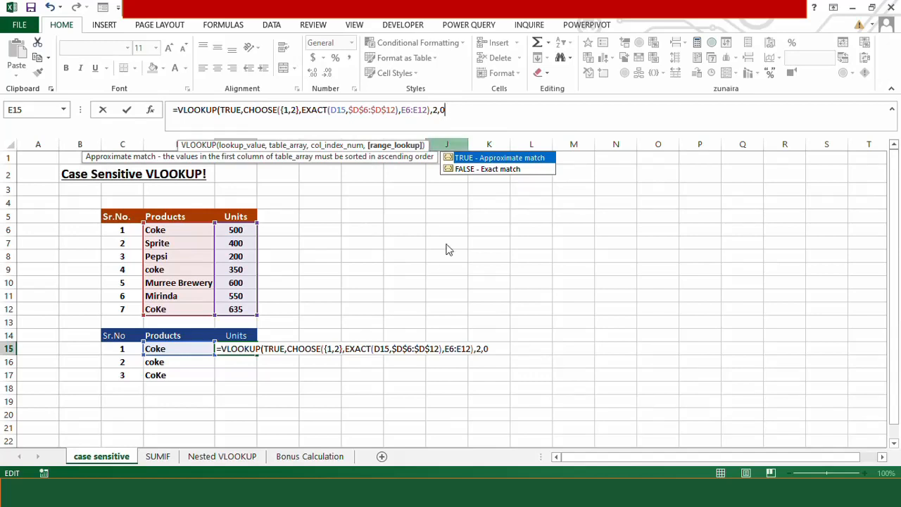
pyautogui.write(')')
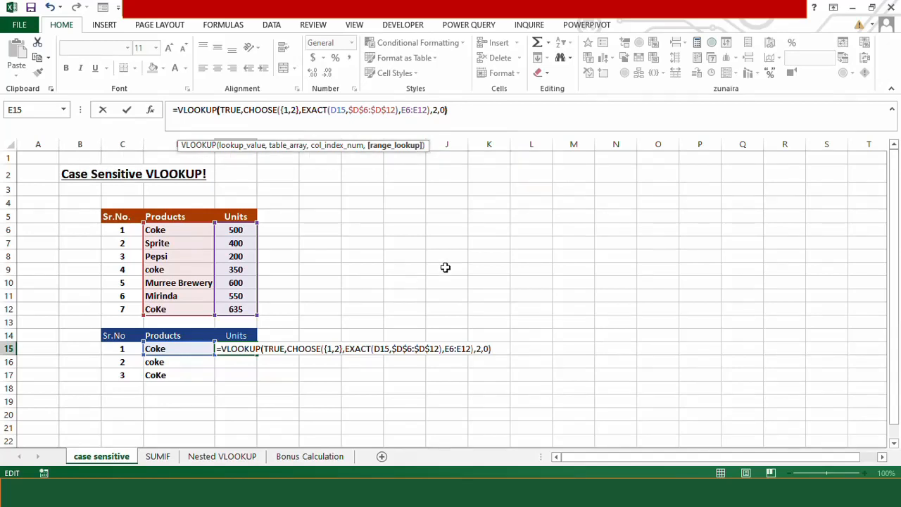
pyautogui.press('Return')
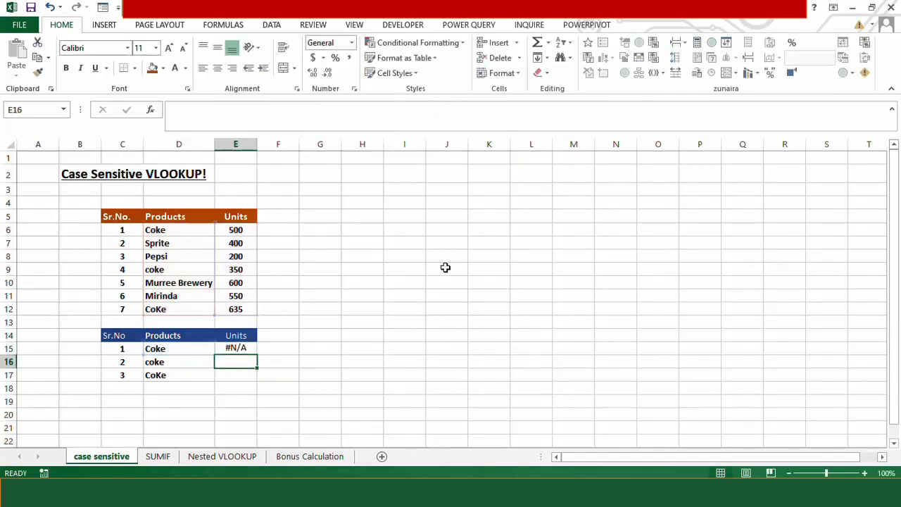
# Re-enter the E15 VLOOKUP as an array formula and fill it down to E17
pyautogui.click(247, 348)
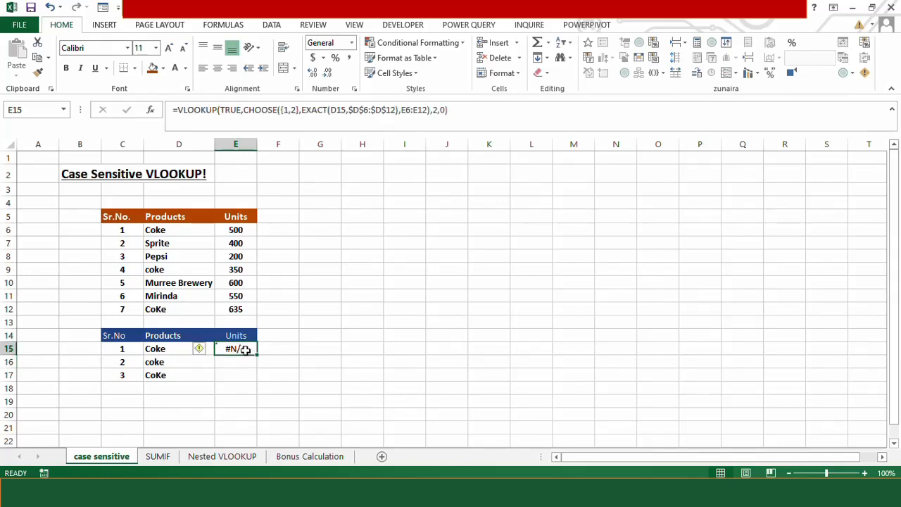
pyautogui.doubleClick(246, 348)
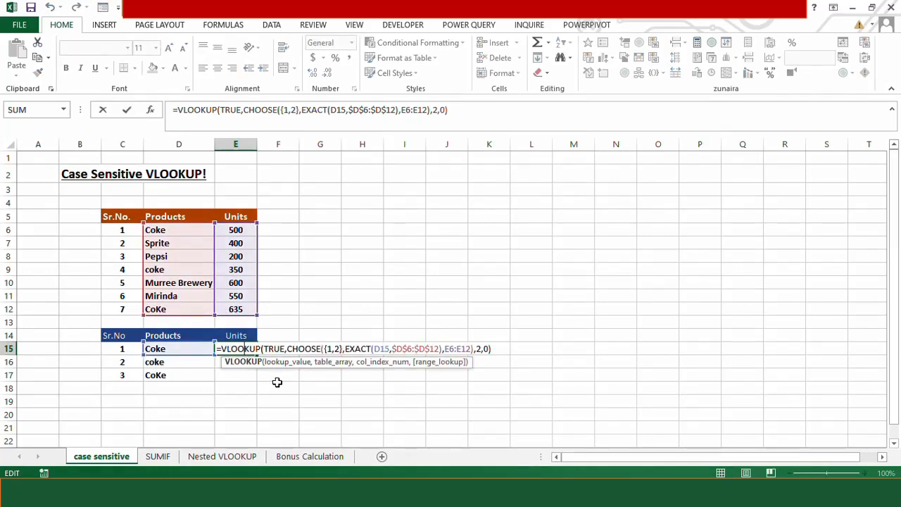
pyautogui.hotkey('ctrl', 'shift', 'Return')
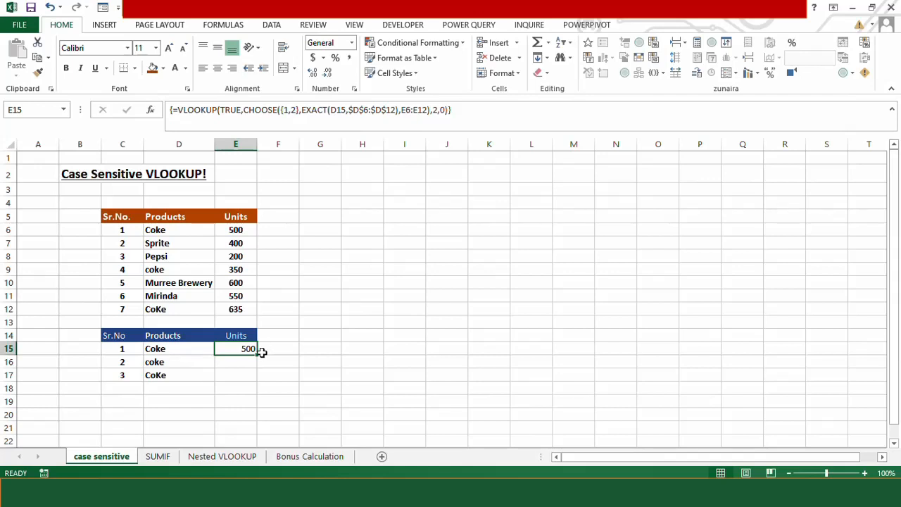
pyautogui.moveTo(258, 354); pyautogui.dragTo(257, 378)
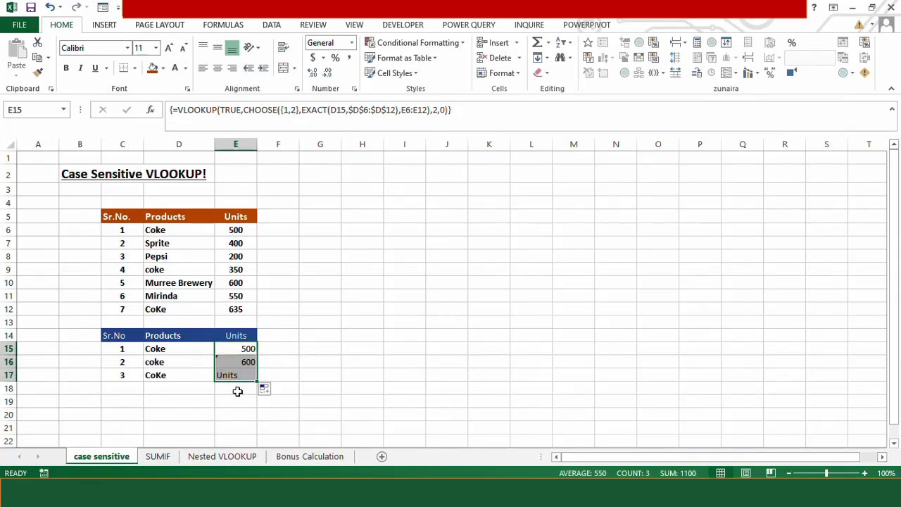
pyautogui.click(237, 392)
# Make the units range in the E15 formula absolute as $E$6:$E$12
pyautogui.click(230, 347)
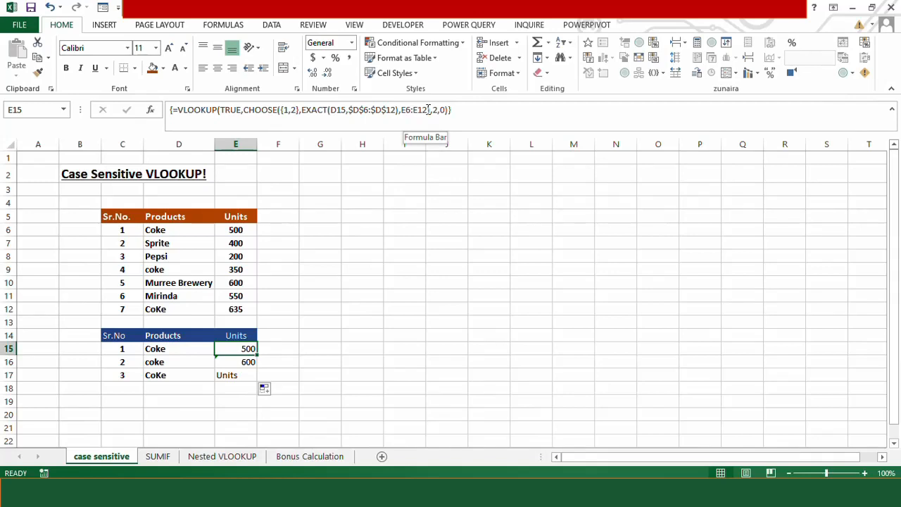
pyautogui.moveTo(428, 109); pyautogui.dragTo(402, 110)
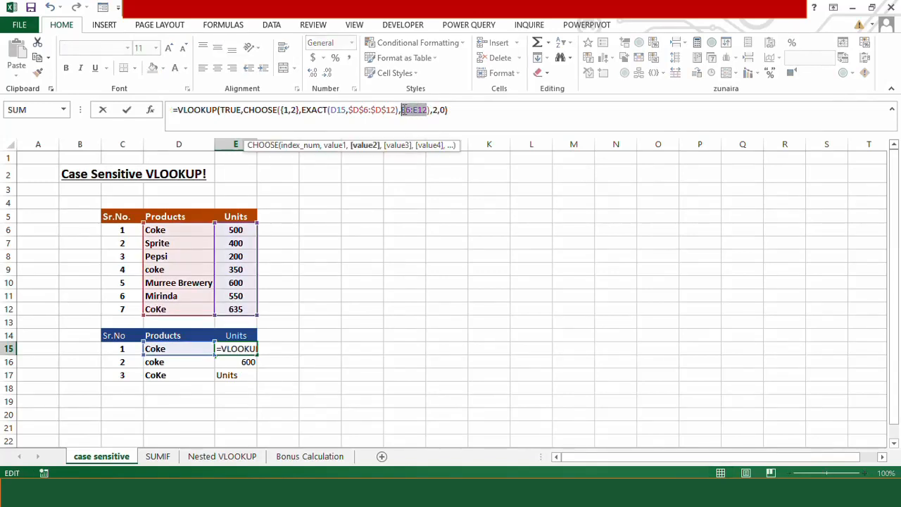
pyautogui.press('F4')
pyautogui.click(476, 109)
pyautogui.hotkey('ctrl', 'shift', 'Return')
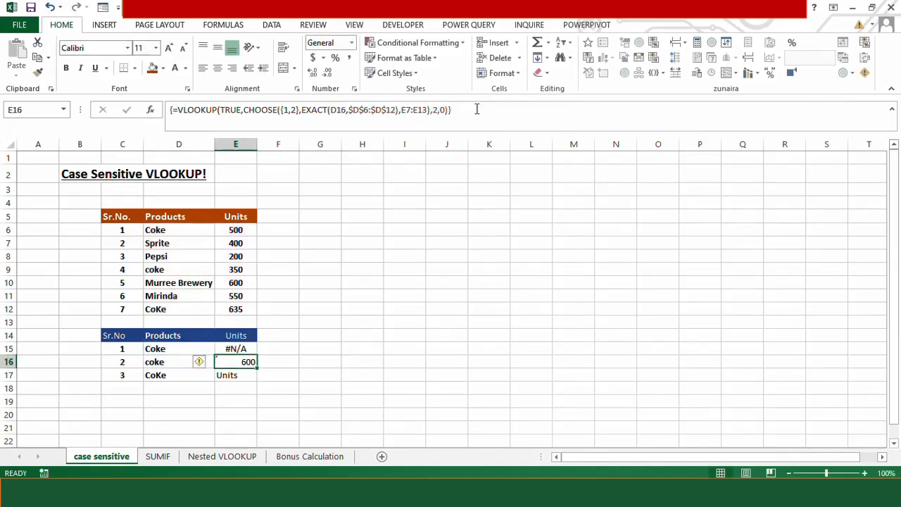
# Commit the corrected E15 formula as an array formula and fill it down to E17
pyautogui.doubleClick(246, 348)
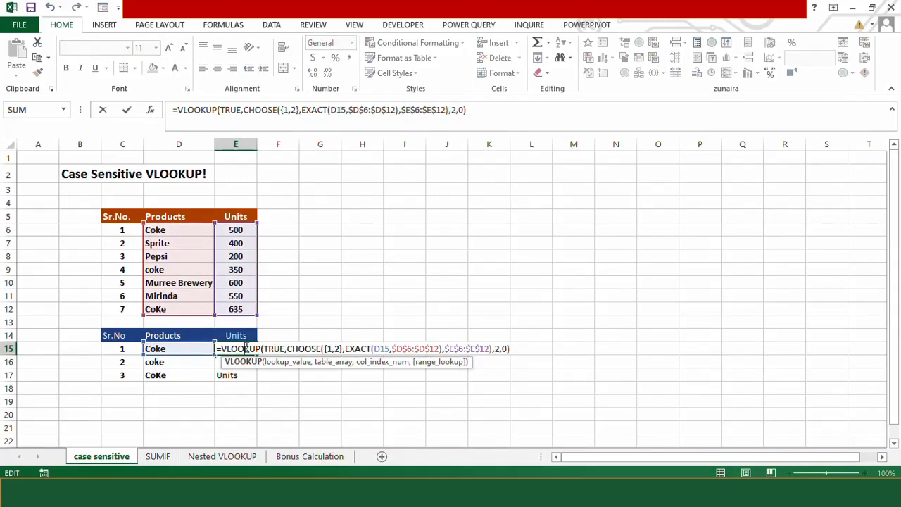
pyautogui.hotkey('ctrl', 'shift', 'Return')
pyautogui.moveTo(257, 354); pyautogui.dragTo(255, 380)
pyautogui.click(245, 400)
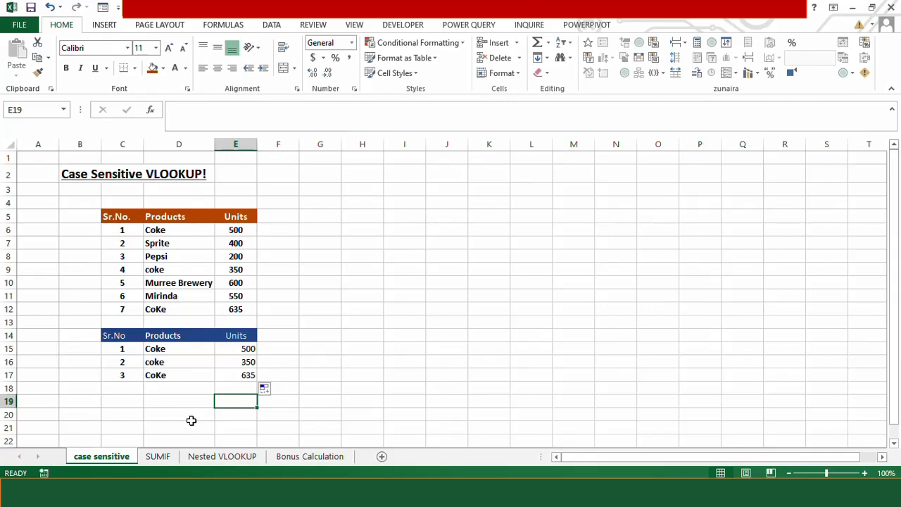
# On the SUMIF sheet, begin a SUMIF formula in I6 for January's total sales, using B6:B13 as the criteria range
pyautogui.click(158, 456)
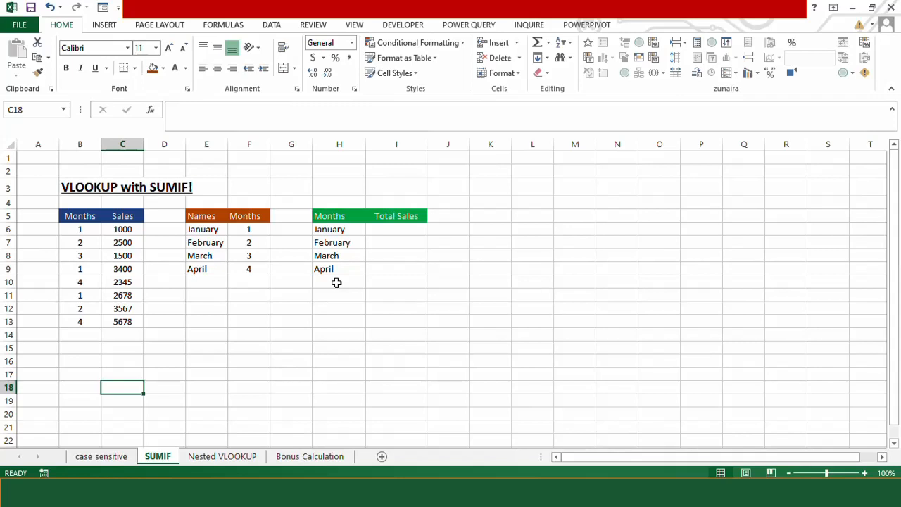
pyautogui.click(398, 231)
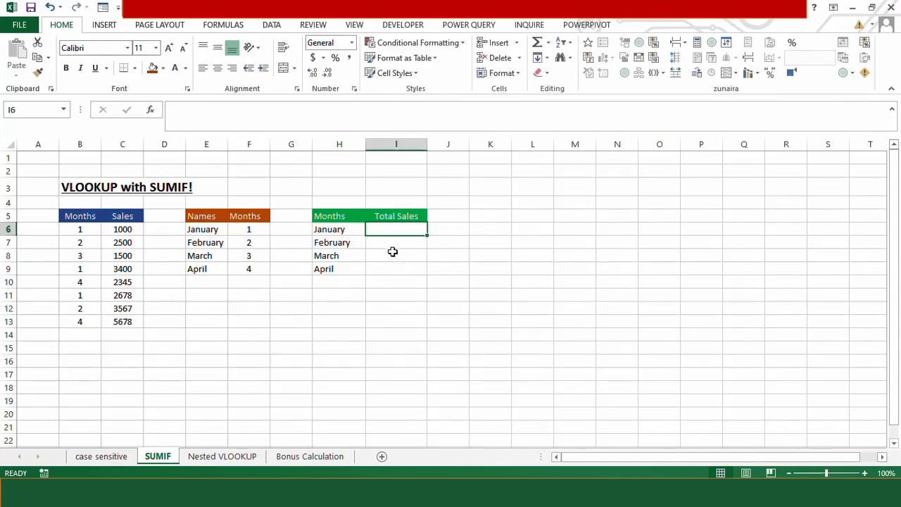
pyautogui.write('=SUMIF')
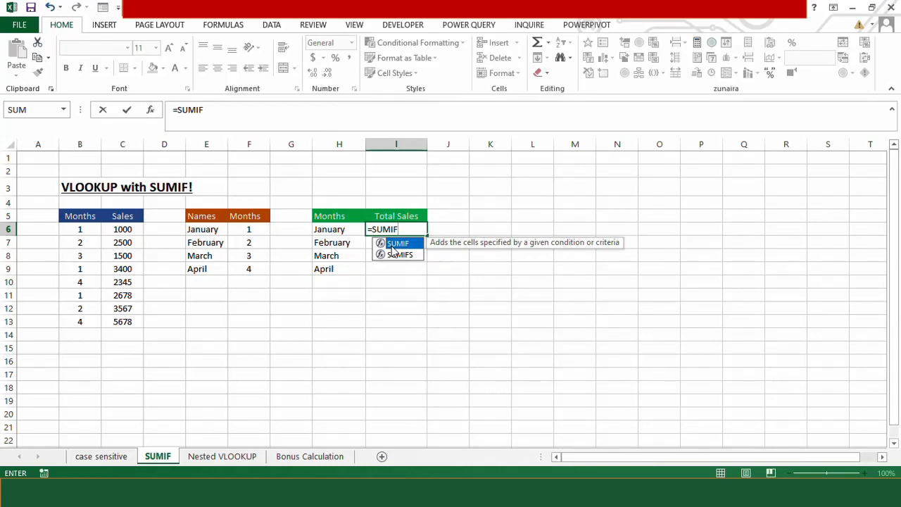
pyautogui.write('(')
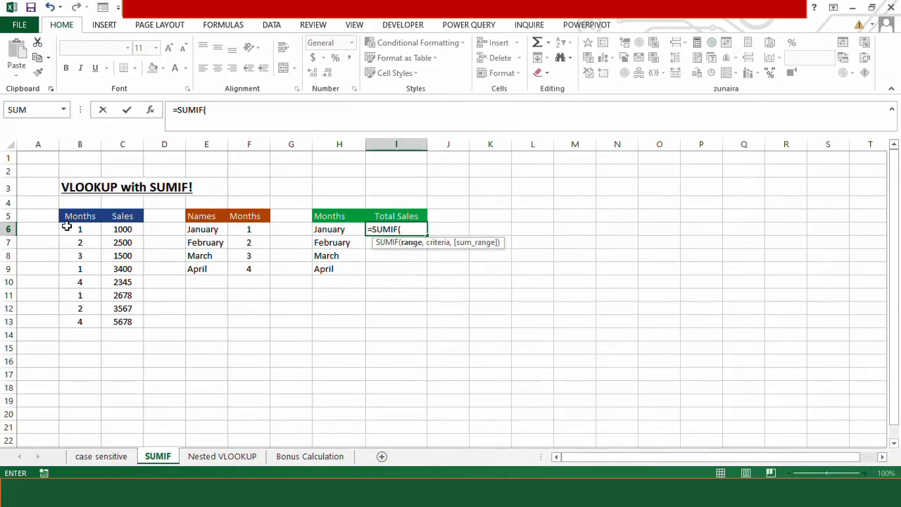
pyautogui.moveTo(67, 227); pyautogui.dragTo(75, 323)
pyautogui.write(',')
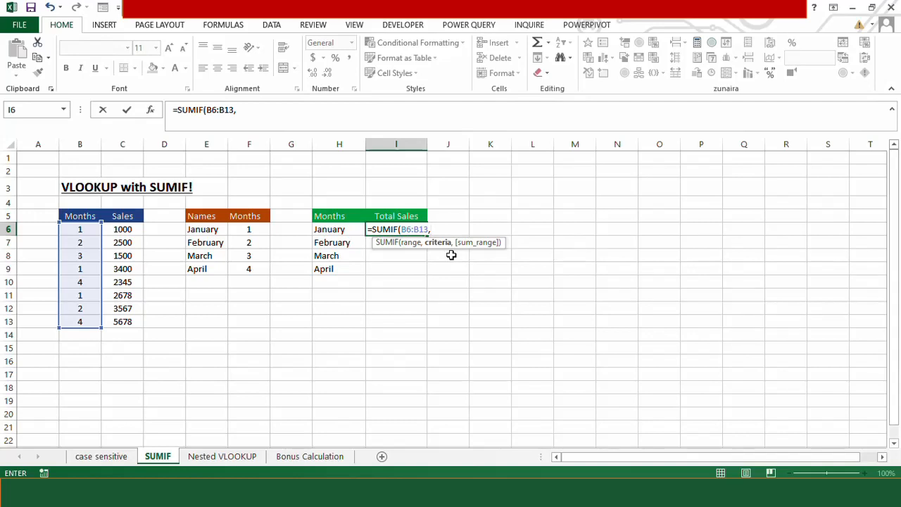
# Add a VLOOKUP as the SUMIF criteria in I6, finding H6 in $E$6:$F$9 with column index 2 and match type 0
pyautogui.write('VLOOKUP(')
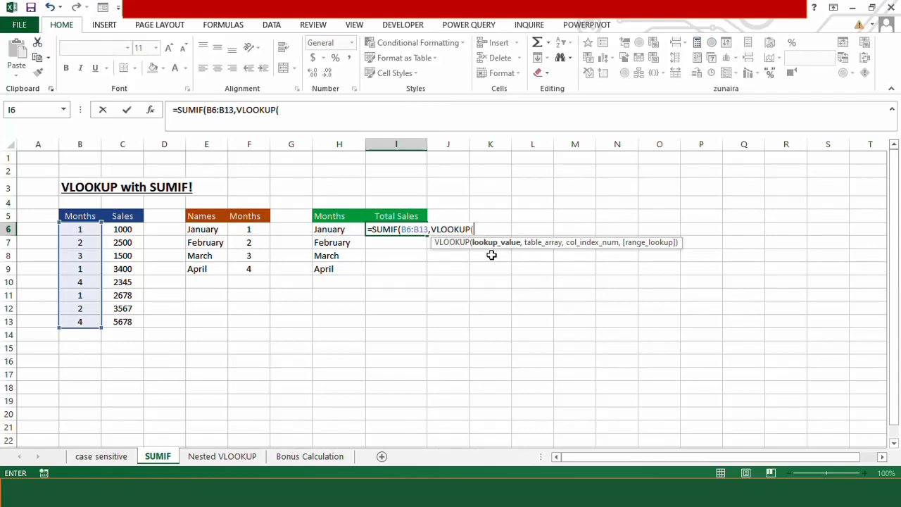
pyautogui.click(338, 230)
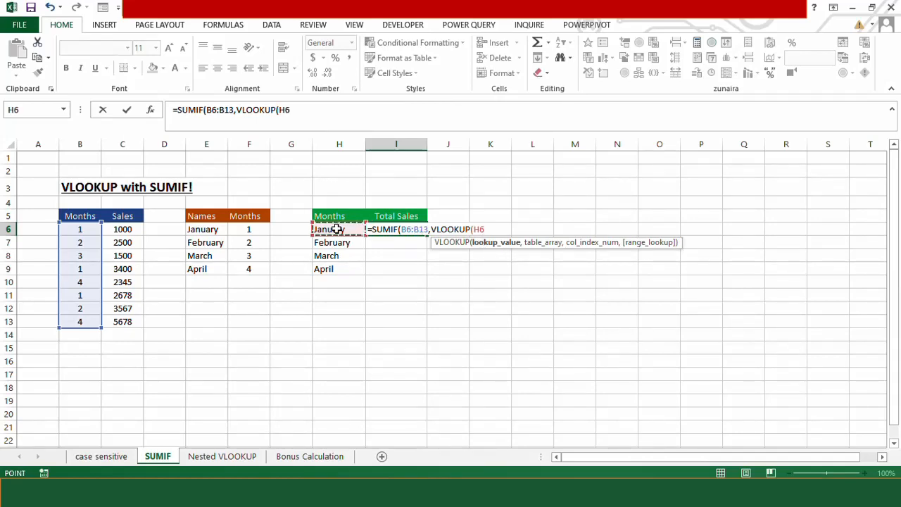
pyautogui.write(',')
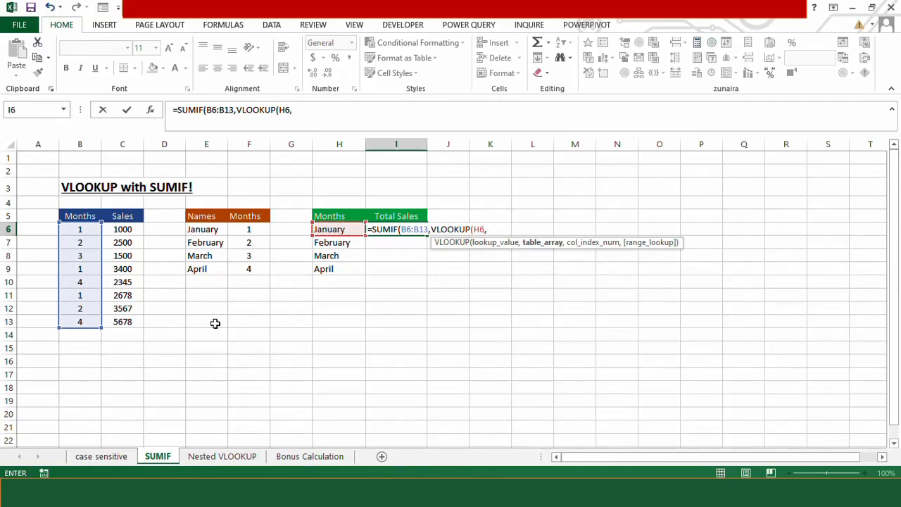
pyautogui.moveTo(205, 229); pyautogui.dragTo(245, 267)
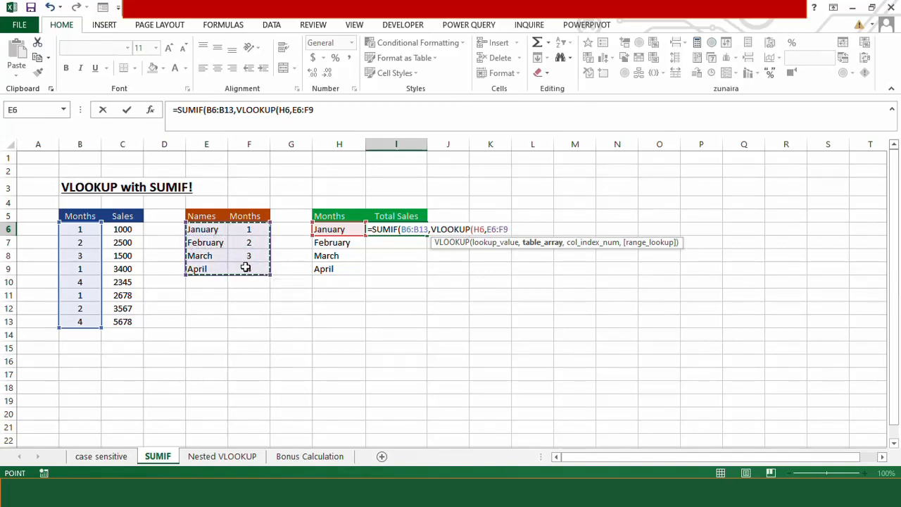
pyautogui.press('F4')
pyautogui.write(',')
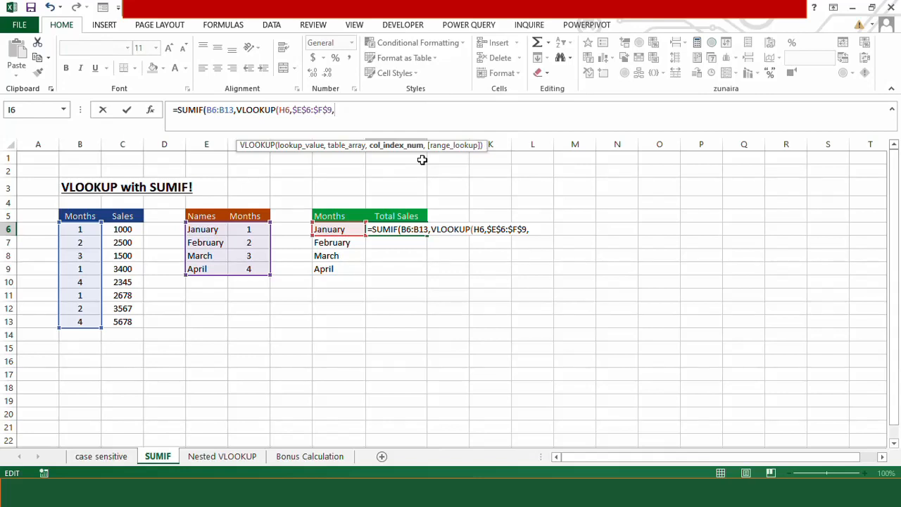
pyautogui.write('2')
pyautogui.write(',')
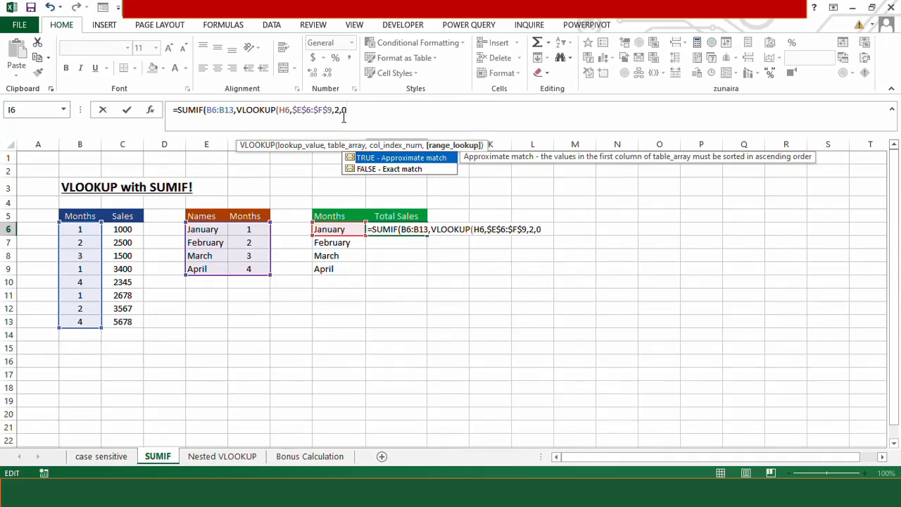
pyautogui.write('0)')
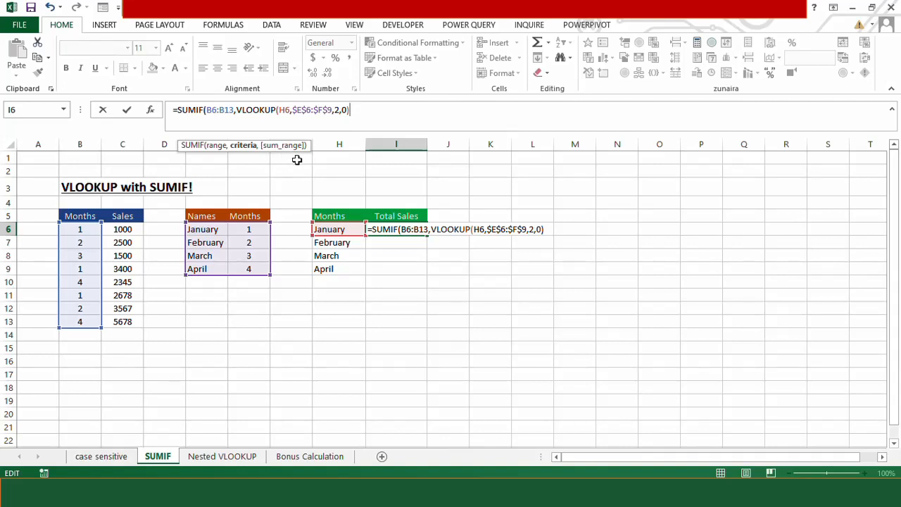
# Use the sales in C6:C13 as the SUMIF sum range and commit the I6 formula
pyautogui.write(',')
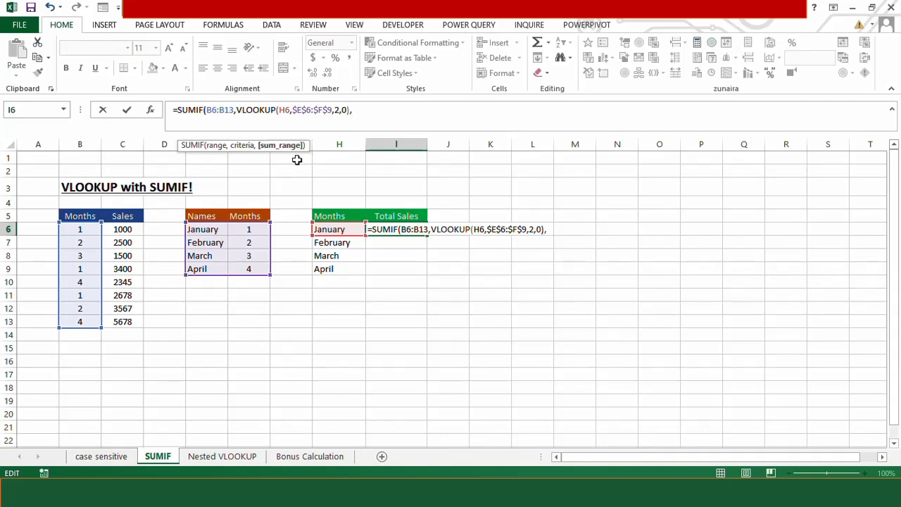
pyautogui.click(124, 321)
pyautogui.moveTo(124, 322); pyautogui.dragTo(134, 231)
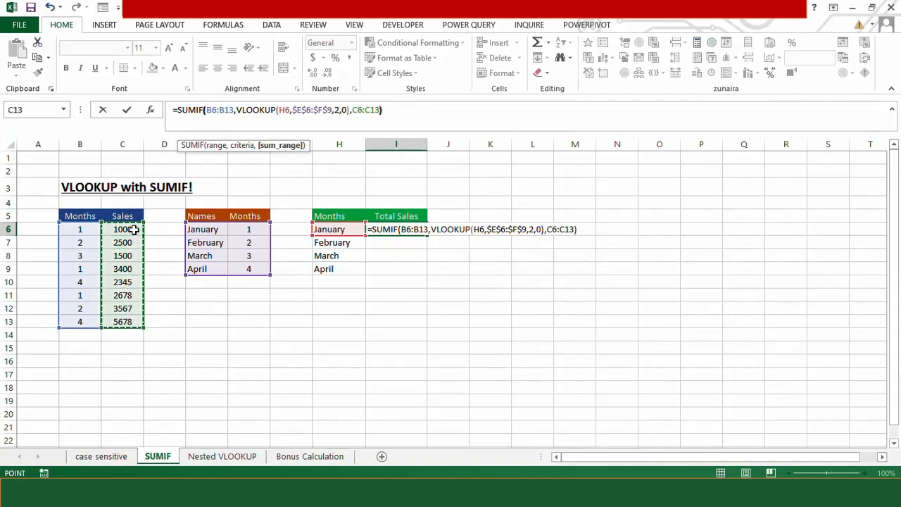
pyautogui.write(')')
pyautogui.press('Return')
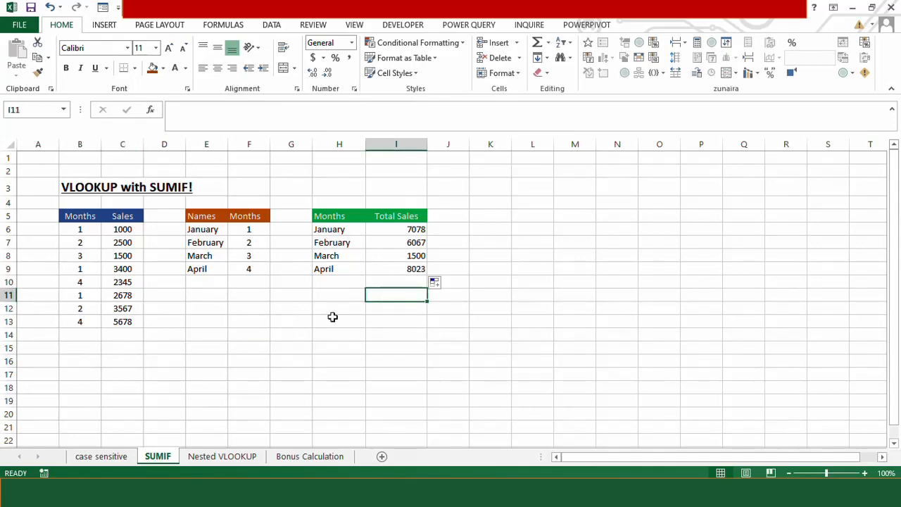
# Check January's total in I11 by adding C6, C9 and C11, and clear the check cell
pyautogui.write('=')
pyautogui.click(131, 231)
pyautogui.write('+')
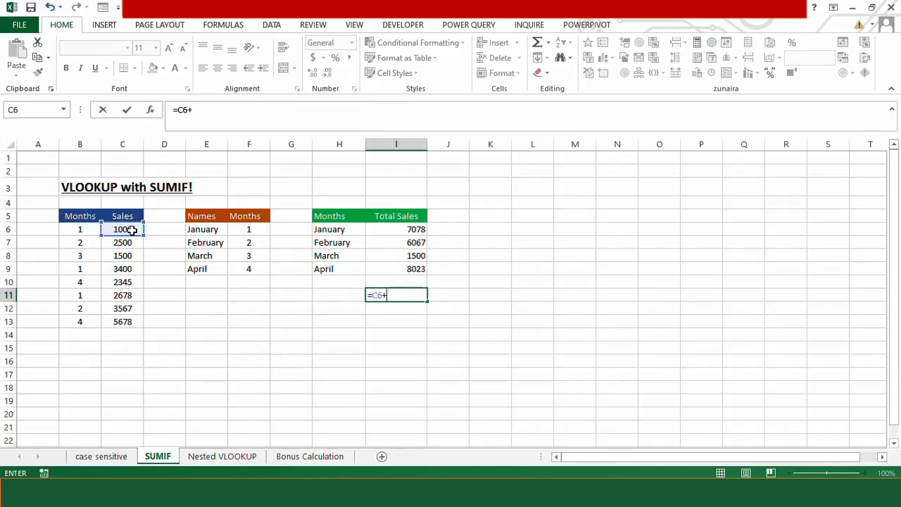
pyautogui.click(132, 268)
pyautogui.write('+')
pyautogui.click(131, 295)
pyautogui.press('Return')
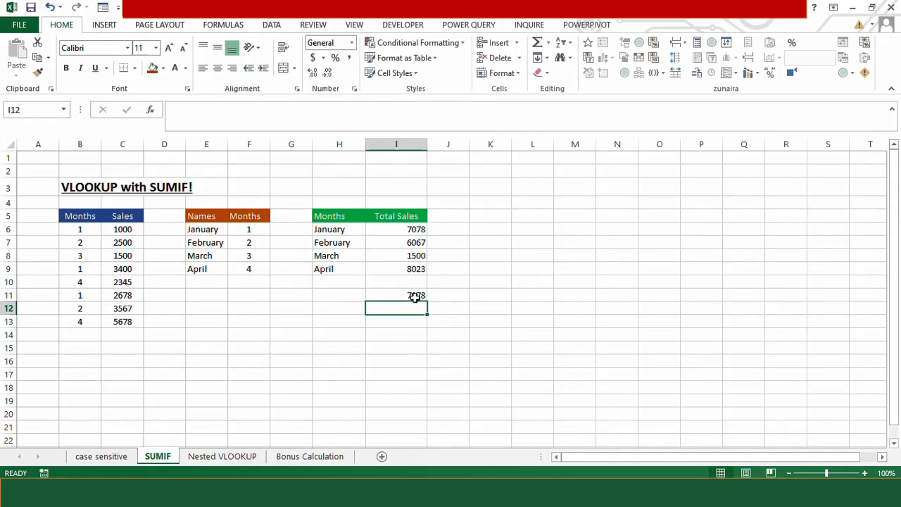
pyautogui.click(415, 295)
pyautogui.press('Delete')
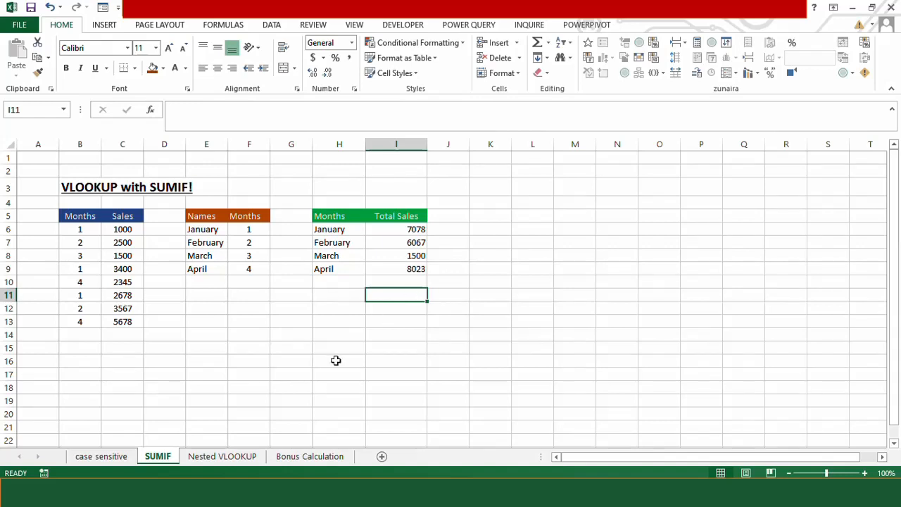
# On the Nested VLOOKUP sheet, enter a VLOOKUP in I6 that finds H6 in C12:D15 with column index 2 and match type 0
pyautogui.click(232, 456)
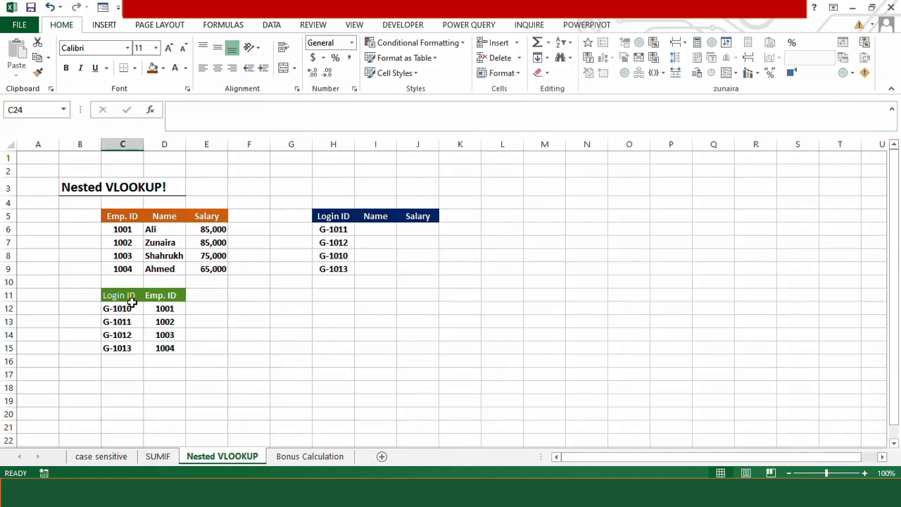
pyautogui.click(385, 229)
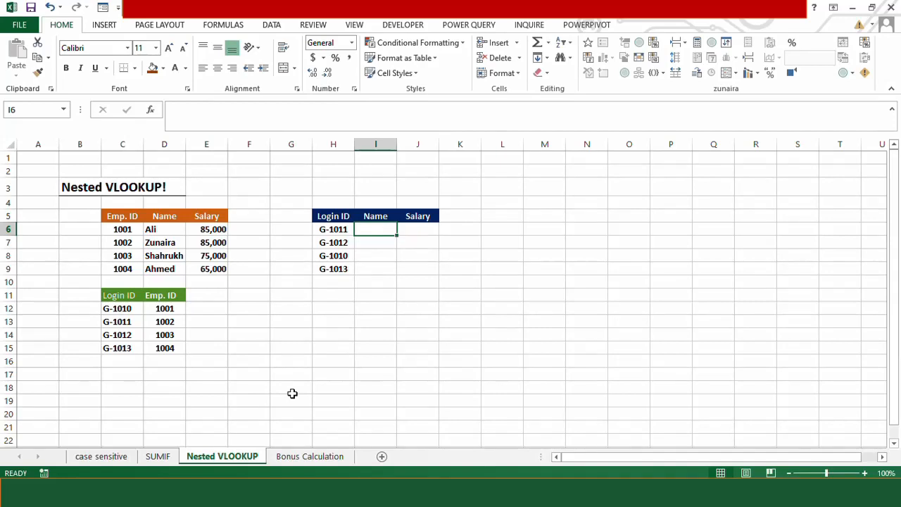
pyautogui.write('=VLOOKUP')
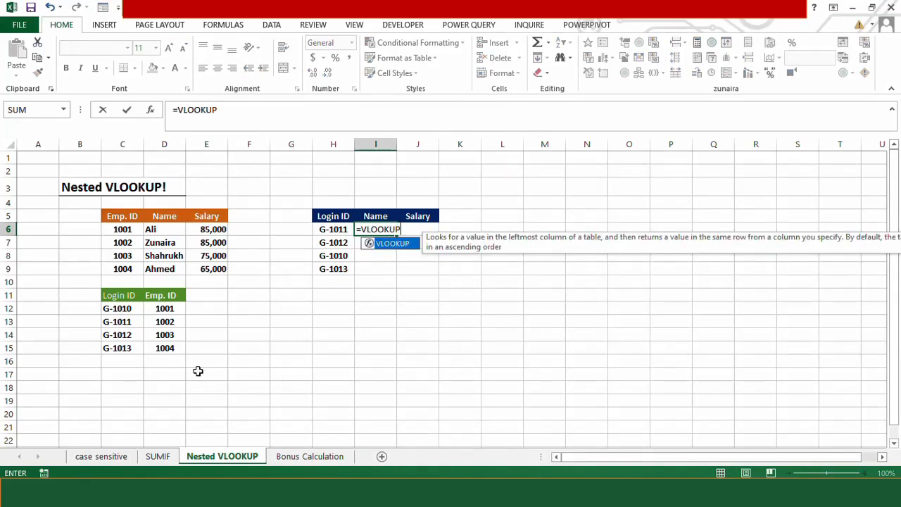
pyautogui.write('(')
pyautogui.click(339, 230)
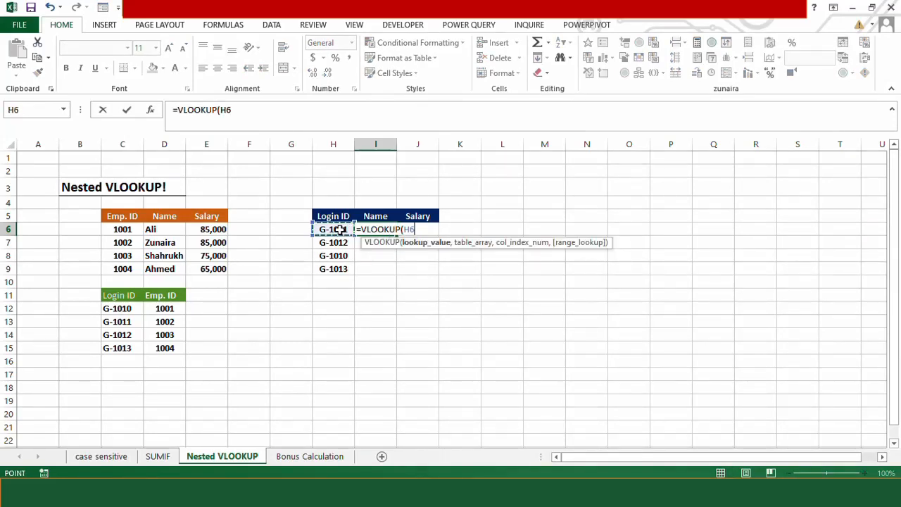
pyautogui.write(',')
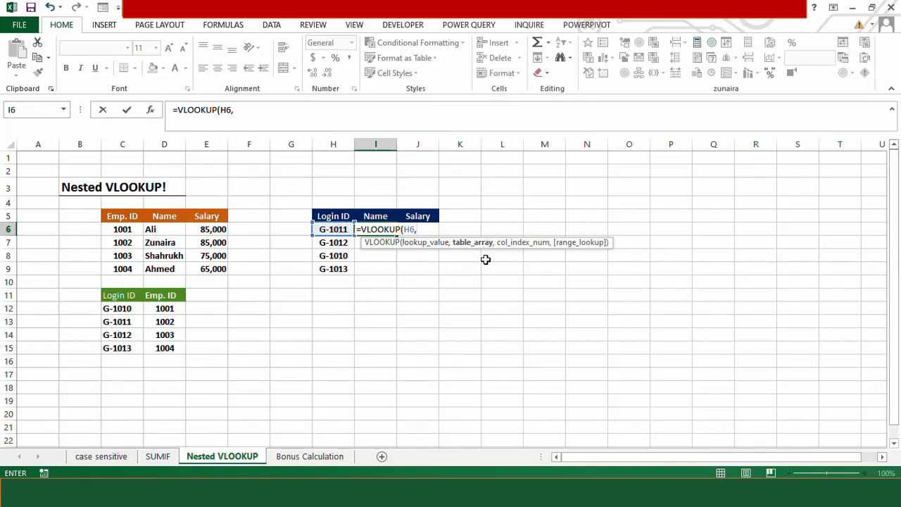
pyautogui.moveTo(124, 311); pyautogui.dragTo(168, 347)
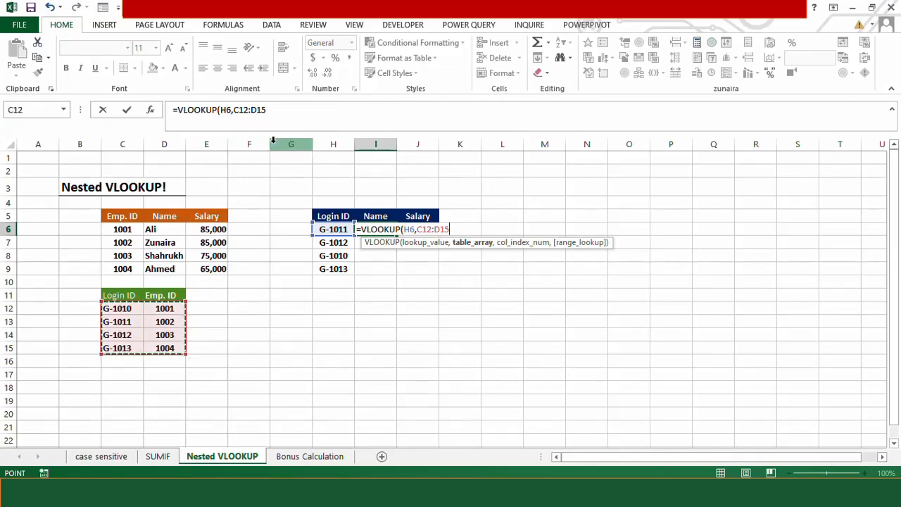
pyautogui.click(278, 113)
pyautogui.write(',')
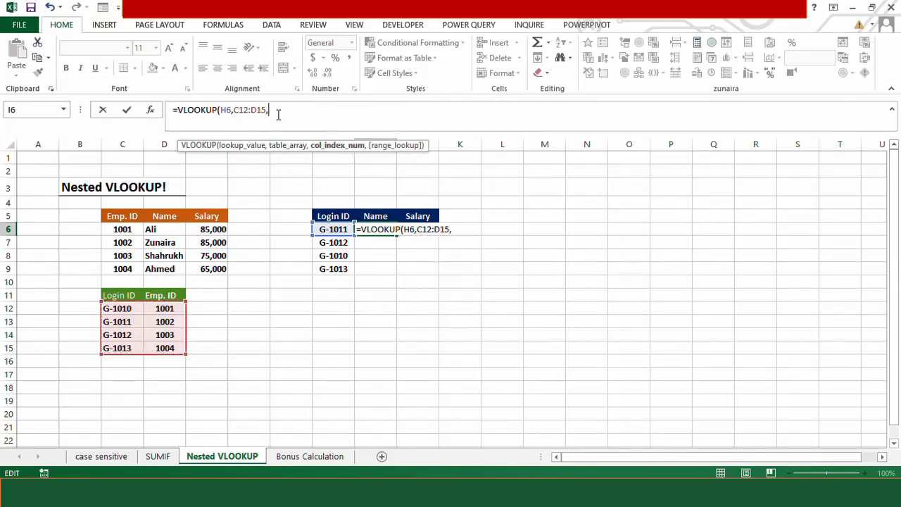
pyautogui.write('2,0')
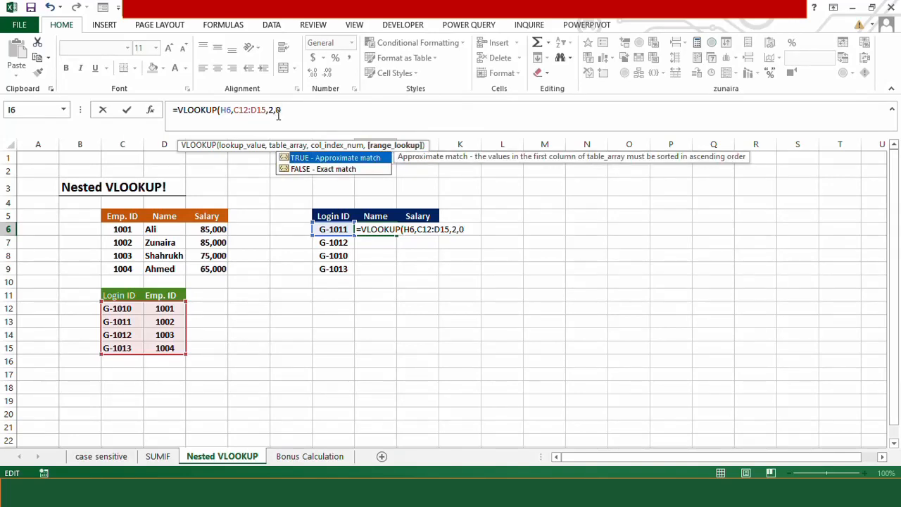
pyautogui.write(')')
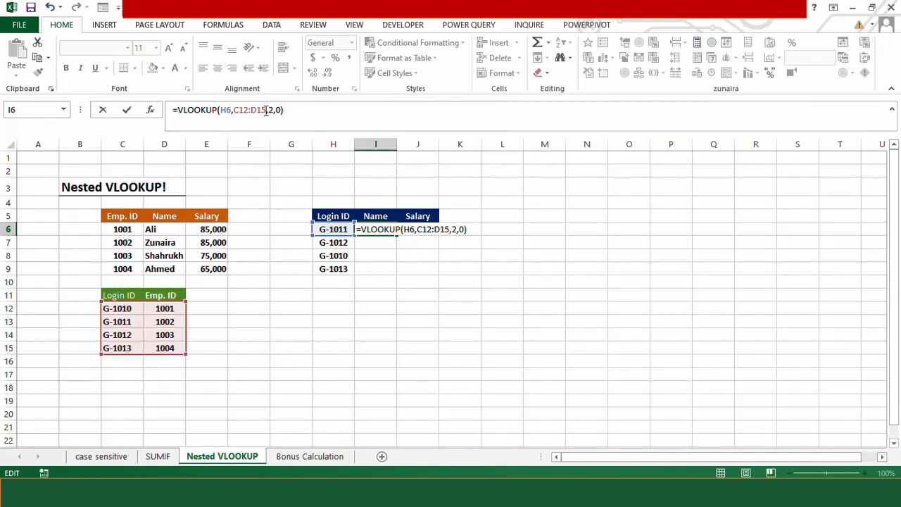
# Make the I6 formula's table range absolute as $C$12:$D$15 and commit the formula
pyautogui.moveTo(266, 110); pyautogui.dragTo(234, 110)
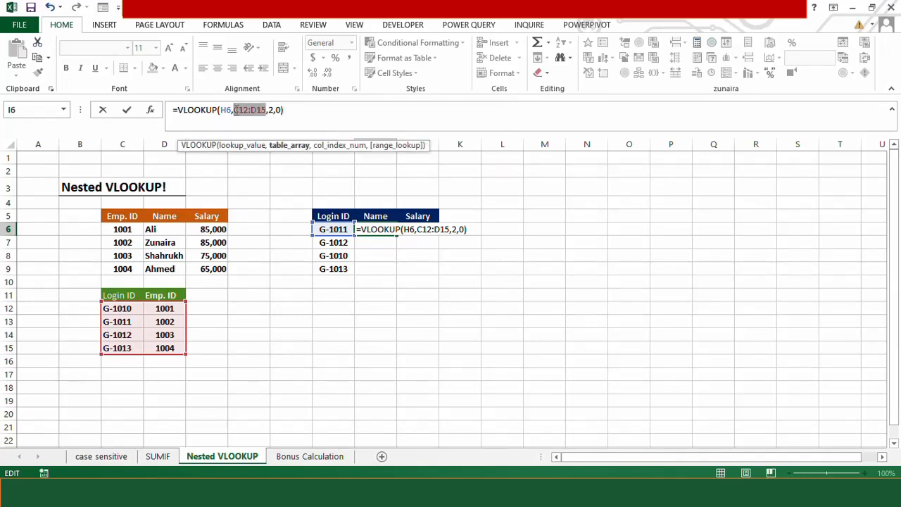
pyautogui.press('F4')
pyautogui.click(331, 109)
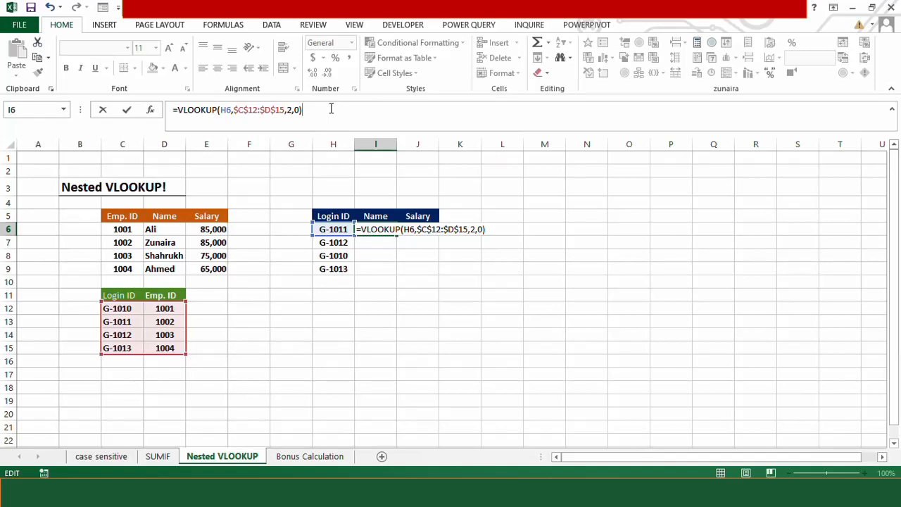
pyautogui.press('Return')
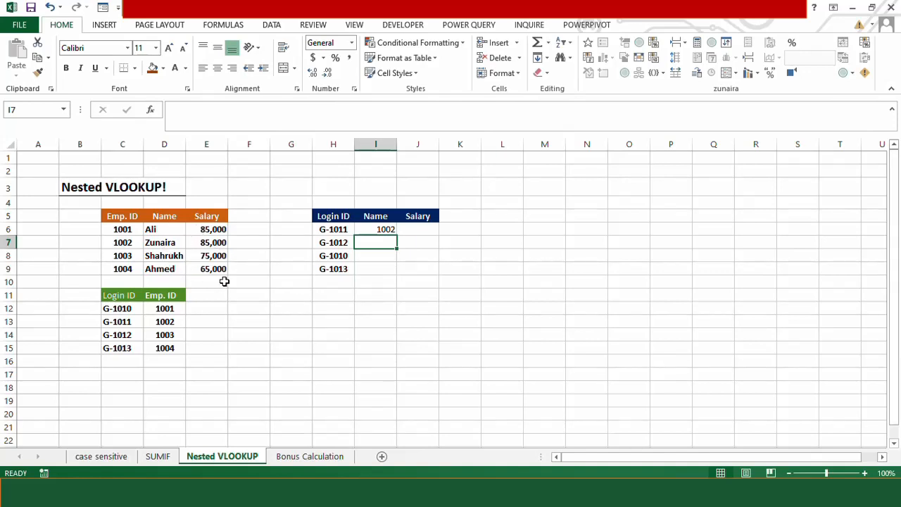
# Wrap the I6 formula in an outer VLOOKUP so the existing lookup serves as its lookup value
pyautogui.click(369, 229)
pyautogui.click(178, 114)
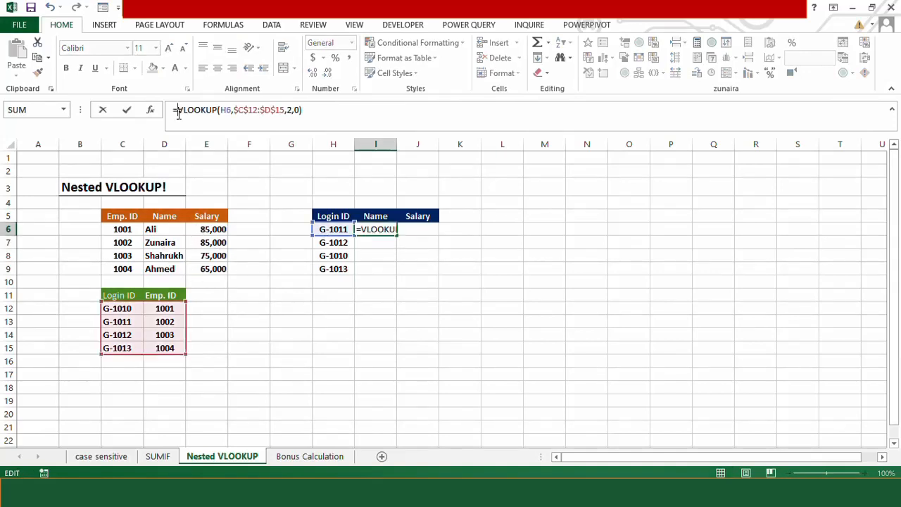
pyautogui.write('VL')
pyautogui.press('Tab')
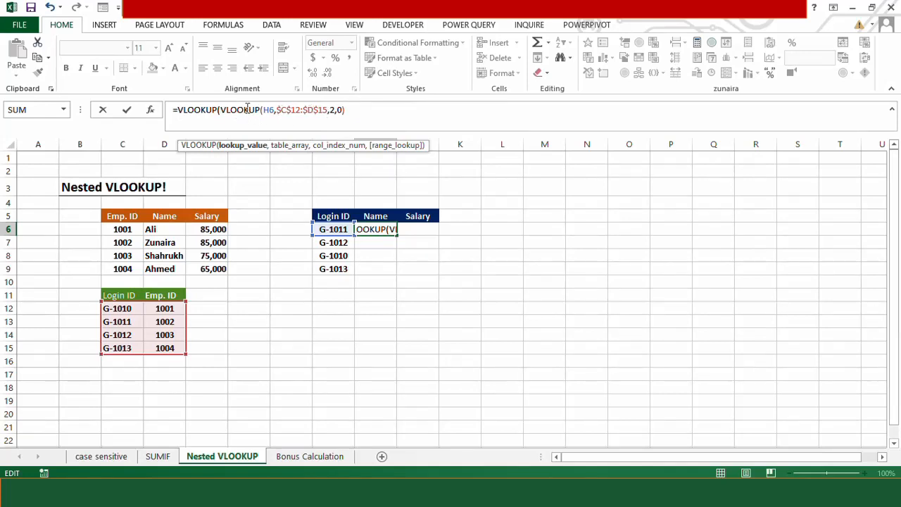
pyautogui.write(',')
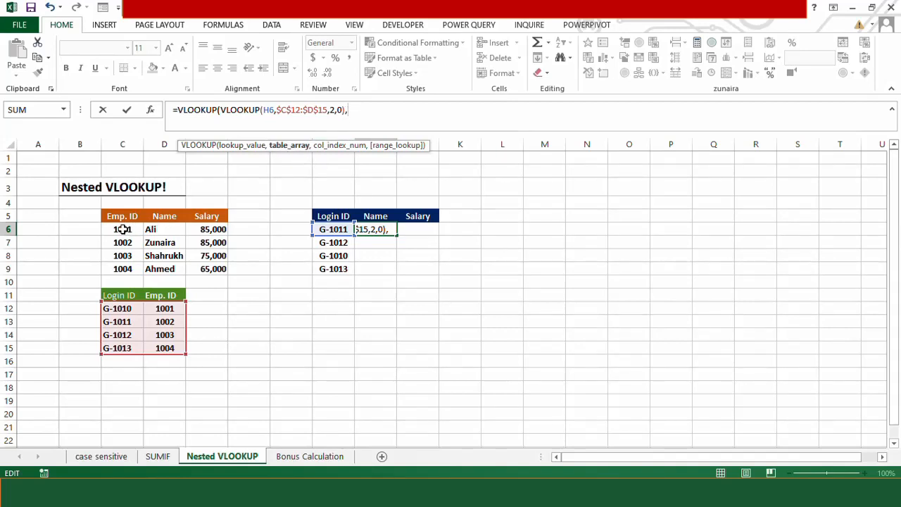
# Complete the outer VLOOKUP in I6 with table $C$6:$E$9, column index 2 and FALSE for an exact match, and commit it
pyautogui.moveTo(121, 229); pyautogui.dragTo(208, 269)
pyautogui.press('F4')
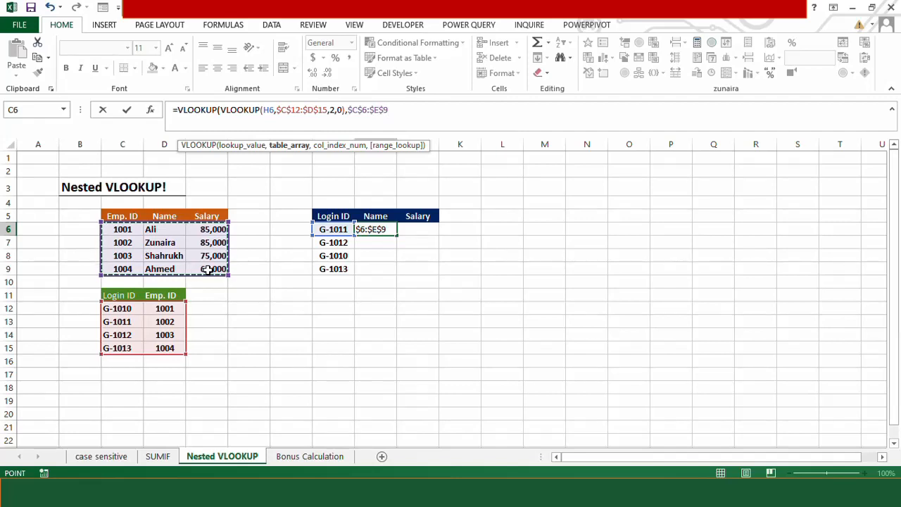
pyautogui.write(',')
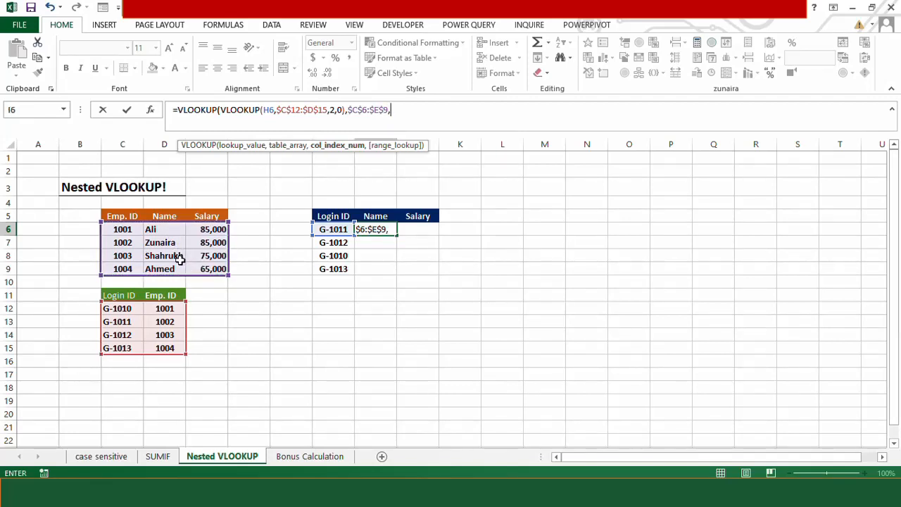
pyautogui.write('2,')
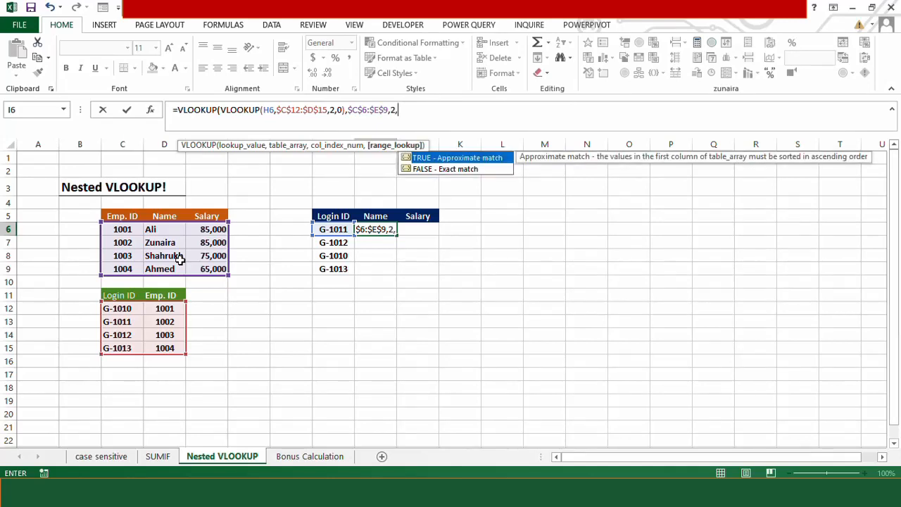
pyautogui.doubleClick(439, 169)
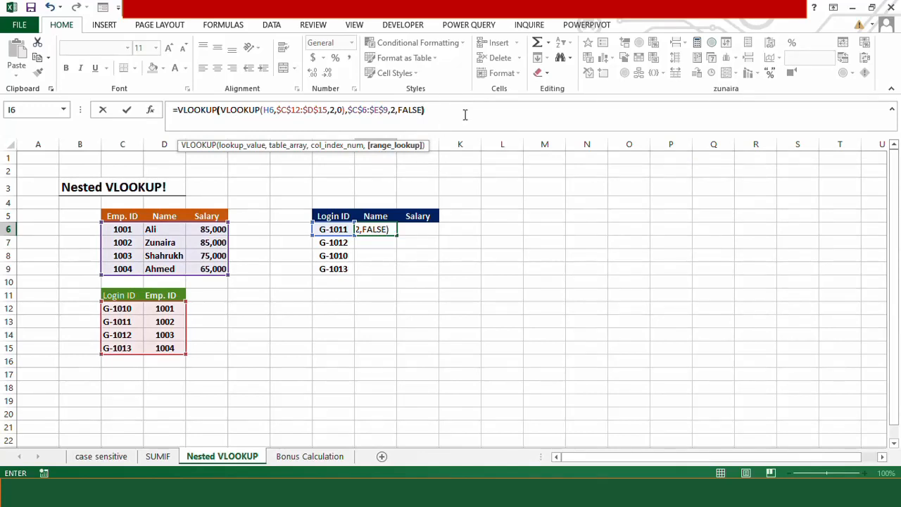
pyautogui.write(')')
pyautogui.press('Return')
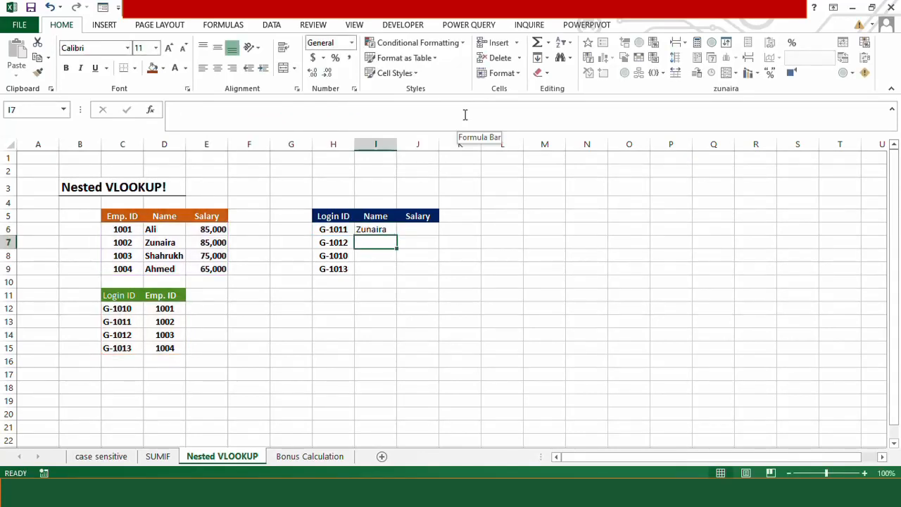
# Fill the nested VLOOKUP from I6 down to I9 and reselect I6
pyautogui.click(385, 231)
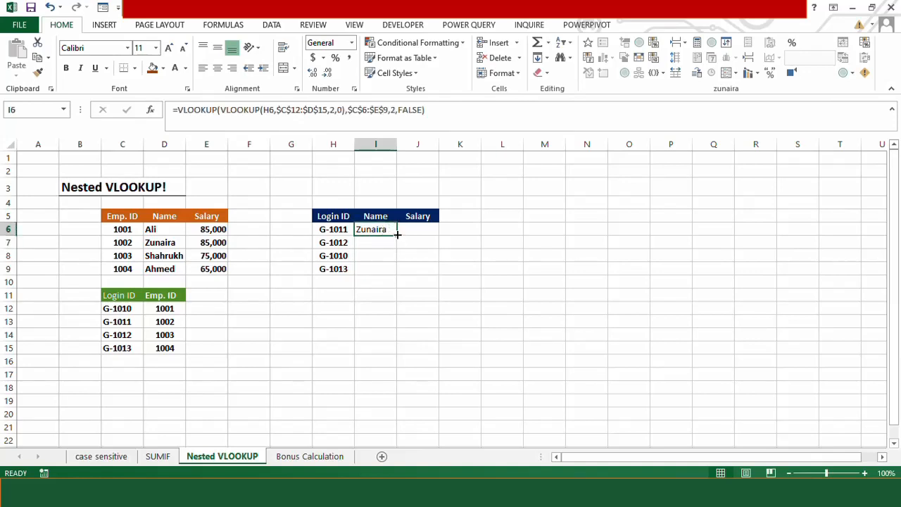
pyautogui.doubleClick(396, 236)
pyautogui.click(381, 234)
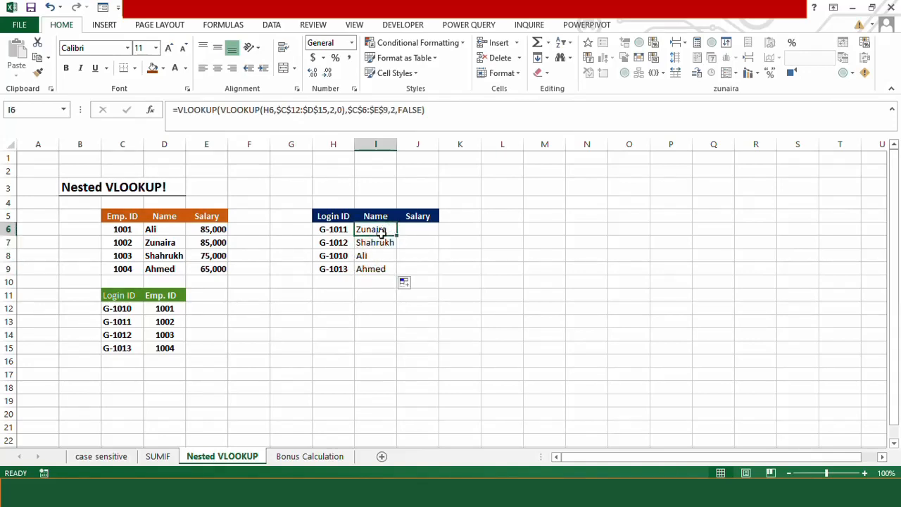
# Reuse the nested VLOOKUP from I6 in J6, with the outer column index set to 3 to return the salary
pyautogui.moveTo(380, 233); pyautogui.dragTo(386, 268)
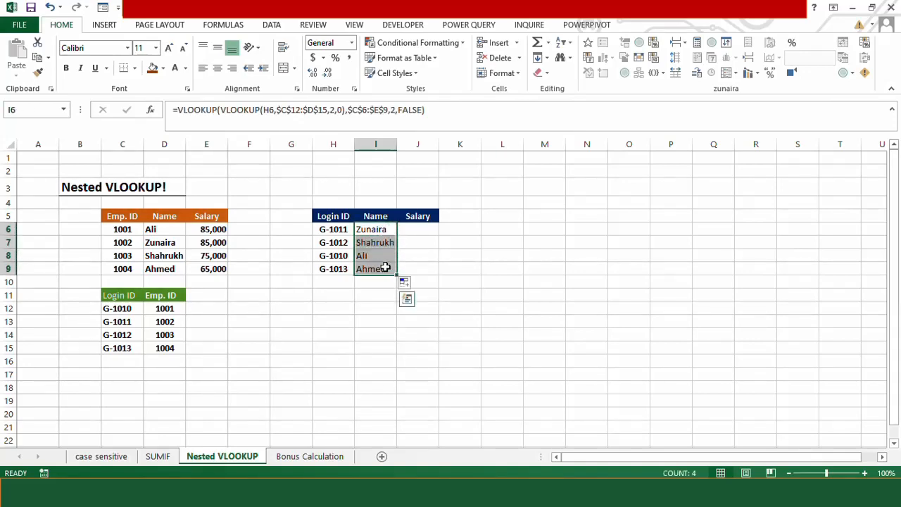
pyautogui.hotkey('ctrl', 'c')
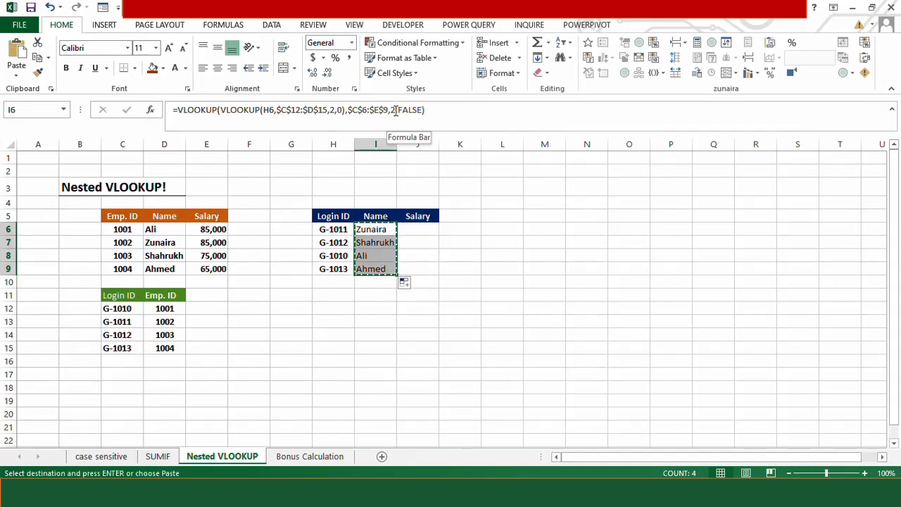
pyautogui.click(425, 230)
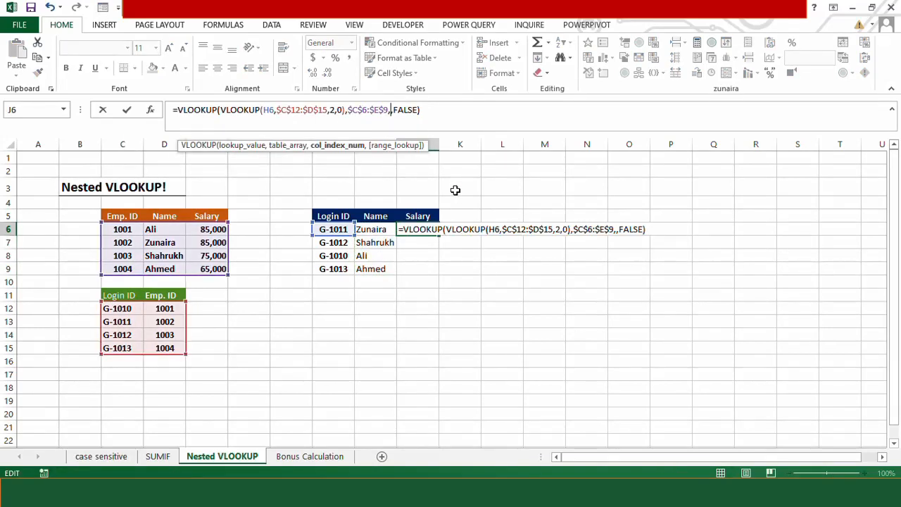
pyautogui.write('3')
pyautogui.press('Return')
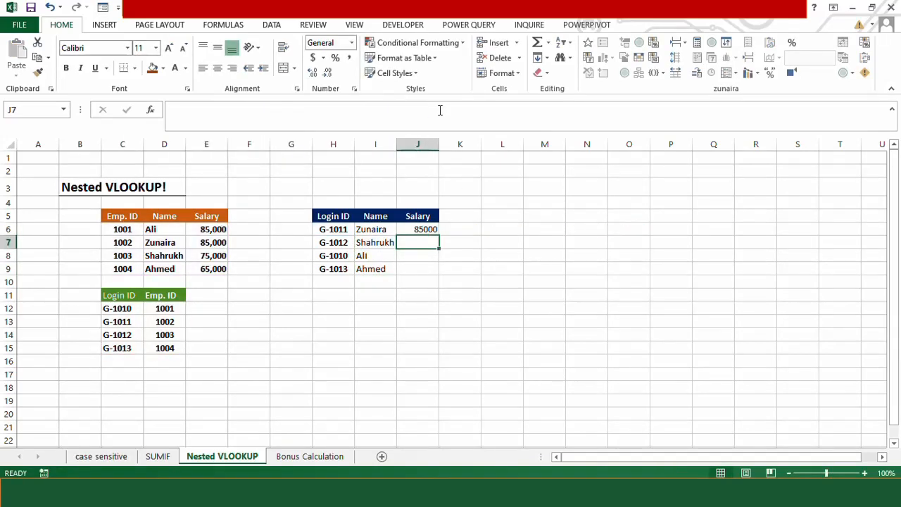
# Fill the salary formula from J6 down to J9
pyautogui.click(427, 230)
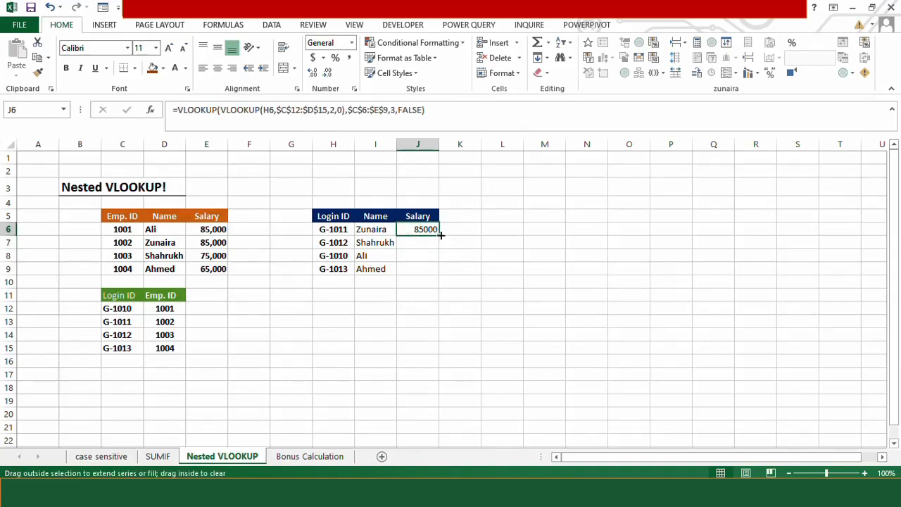
pyautogui.moveTo(441, 235); pyautogui.dragTo(439, 274)
pyautogui.click(342, 326)
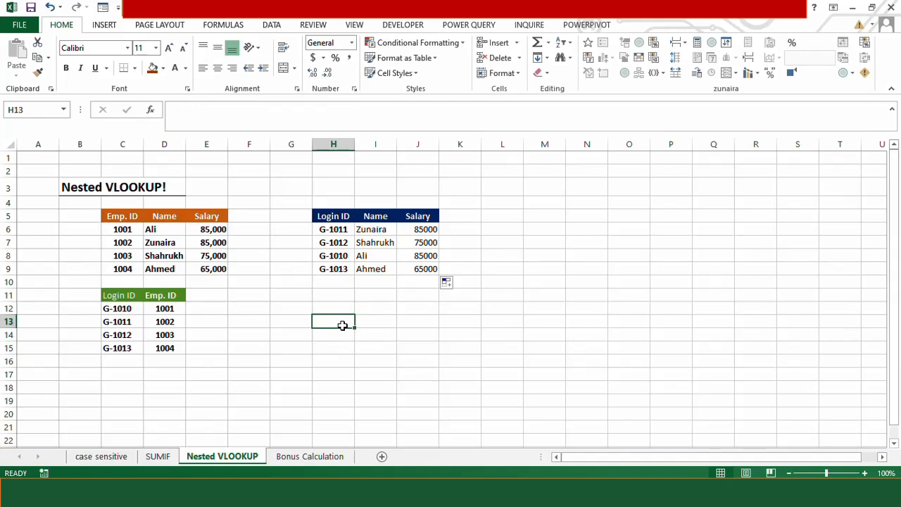
# On the Bonus Calculation sheet, enter the heading "Help. Col" in B14 beside the Range heading
pyautogui.click(320, 457)
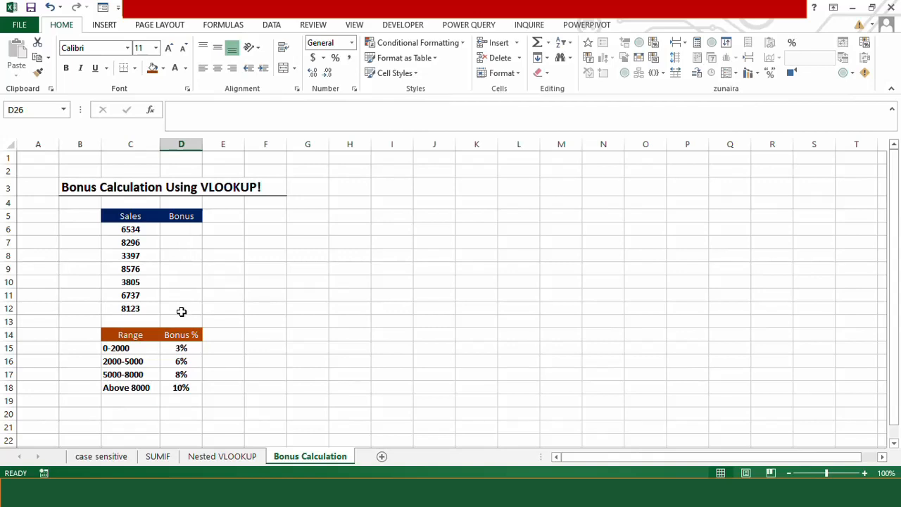
pyautogui.click(81, 337)
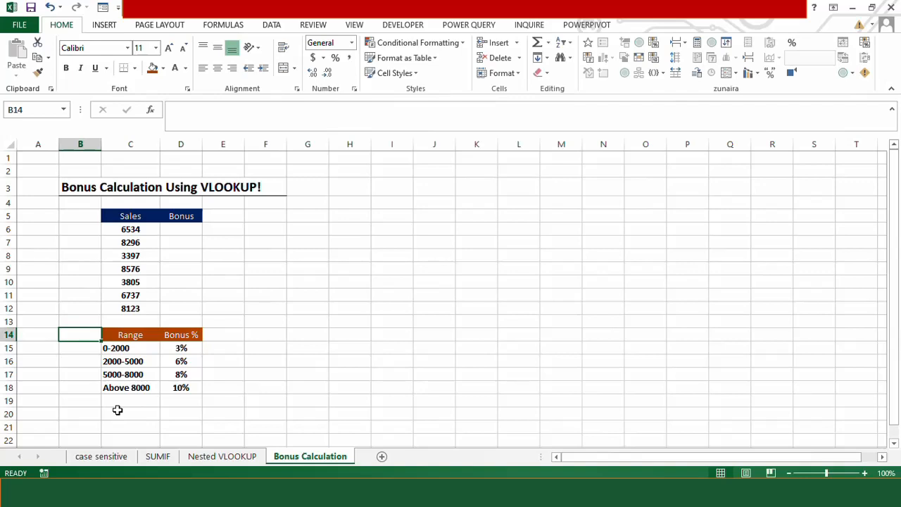
pyautogui.write('Hek')
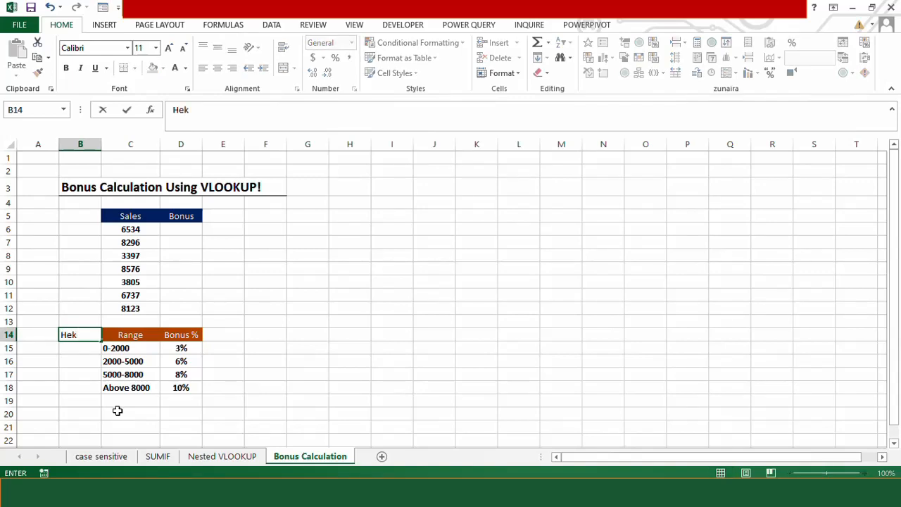
pyautogui.press('BackSpace')
pyautogui.write('lp. Col')
pyautogui.press('Return')
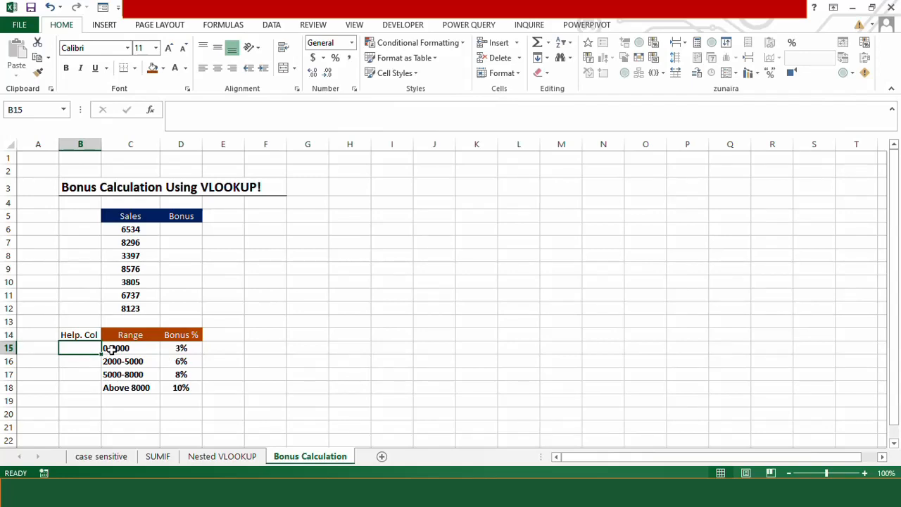
# Enter the lower limits 0, 2000, 5000 and 8000 in B15:B18 and center them
pyautogui.write('0')
pyautogui.press('Return')
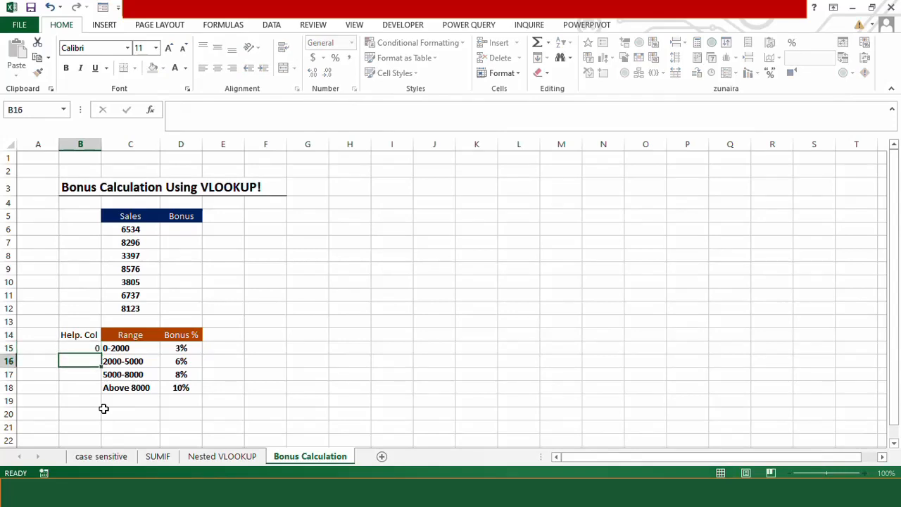
pyautogui.write('2000')
pyautogui.press('Return')
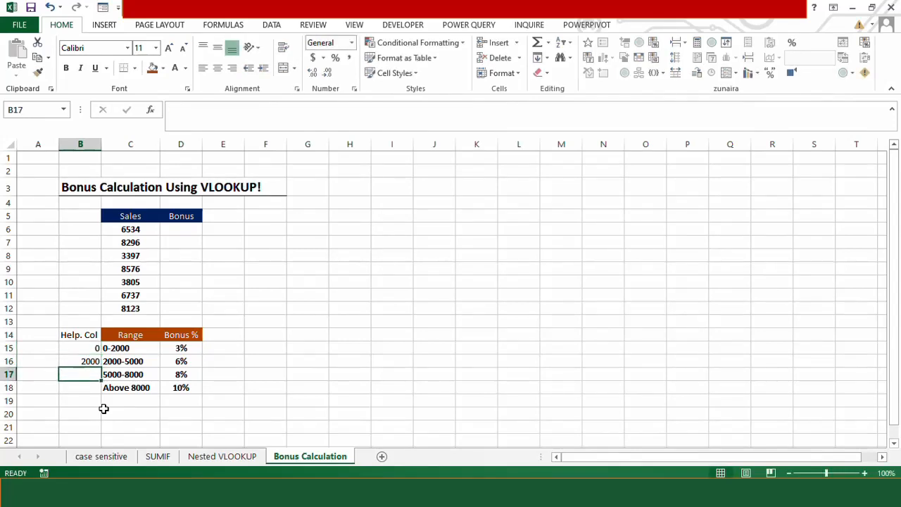
pyautogui.write('5000')
pyautogui.press('Return')
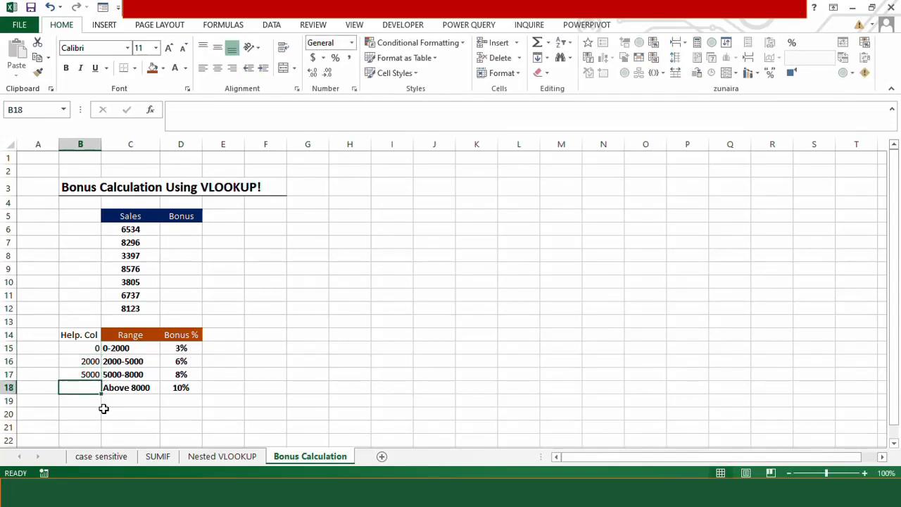
pyautogui.write('8000')
pyautogui.click(89, 408)
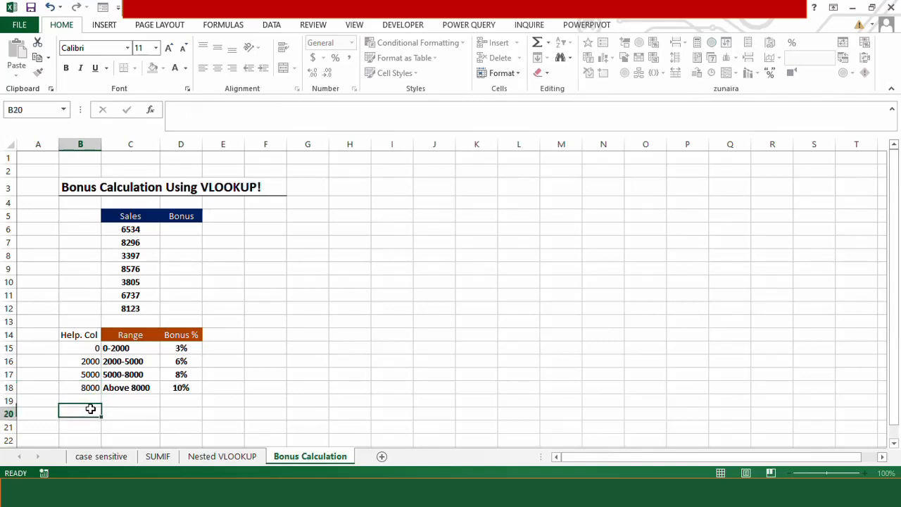
pyautogui.moveTo(83, 347); pyautogui.dragTo(83, 389)
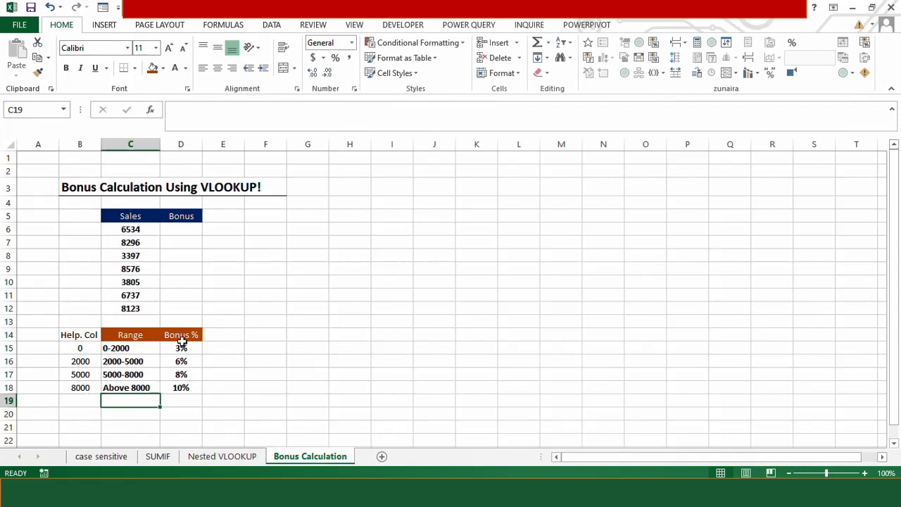
# Start a VLOOKUP in D6 with C6 as the lookup value and the absolute table range $B$15:$D$18
pyautogui.click(181, 231)
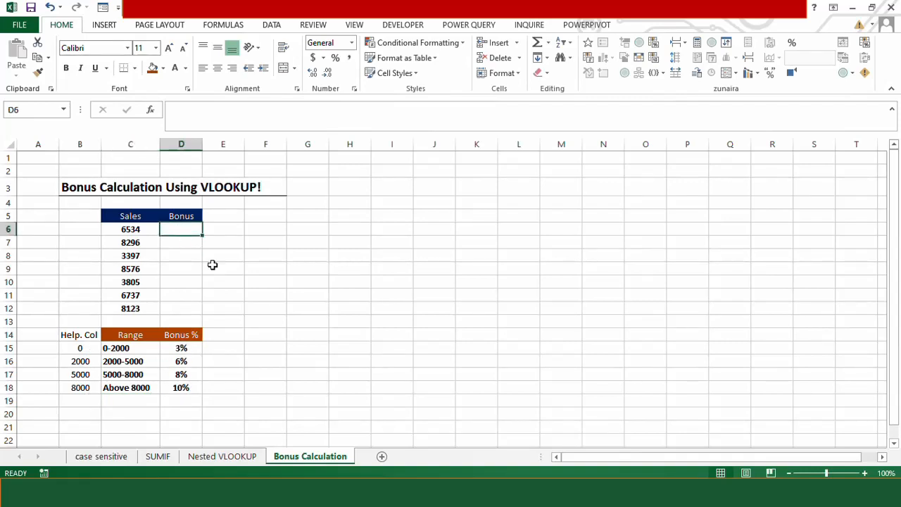
pyautogui.write('=vl')
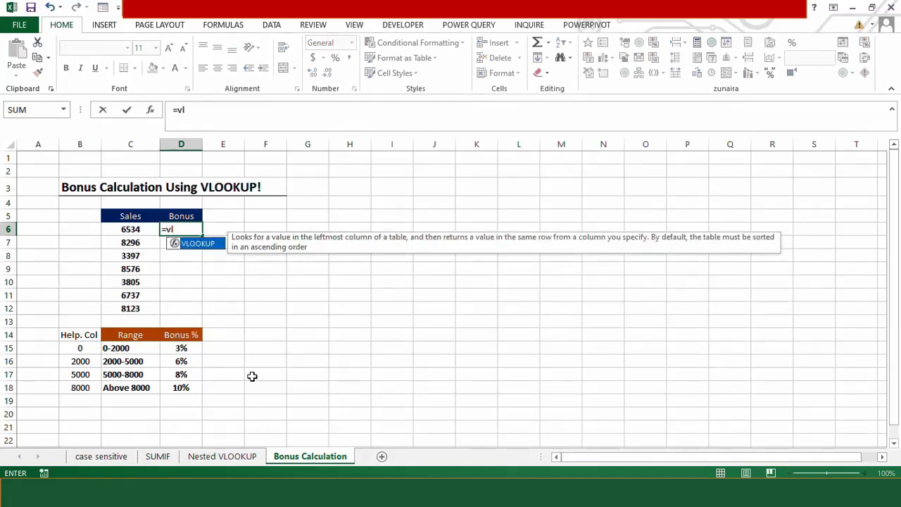
pyautogui.doubleClick(193, 243)
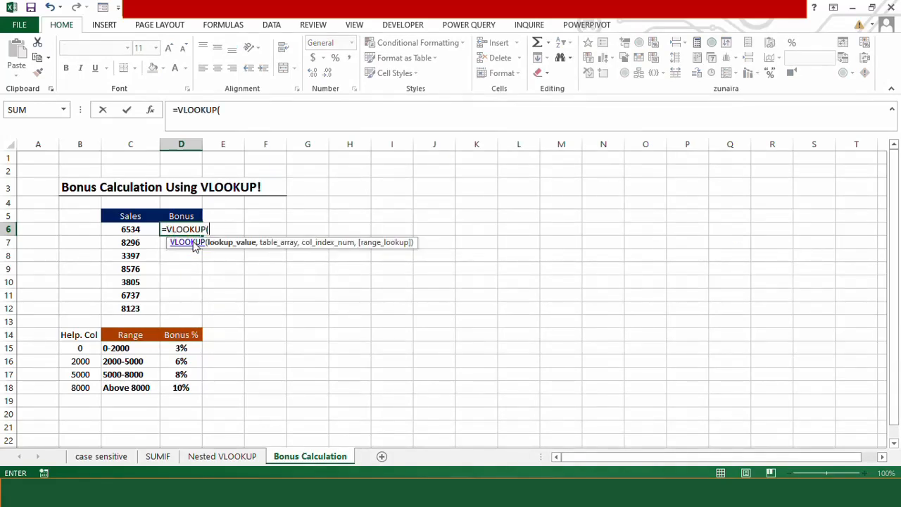
pyautogui.click(131, 229)
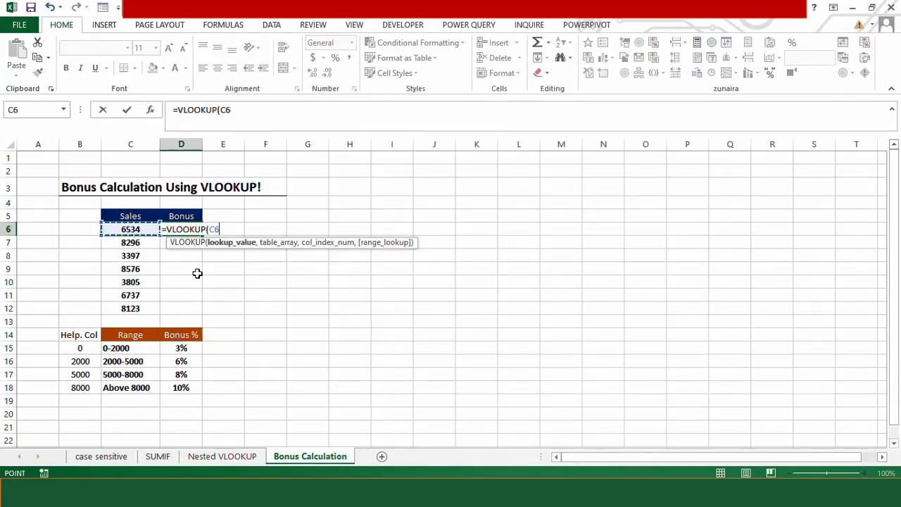
pyautogui.write(',')
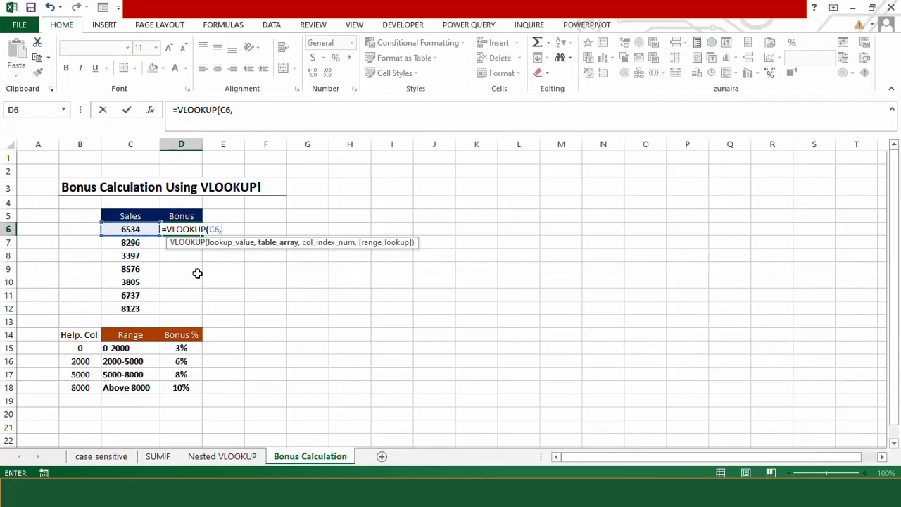
pyautogui.click(77, 347)
pyautogui.moveTo(76, 348); pyautogui.dragTo(181, 387)
pyautogui.press('F4')
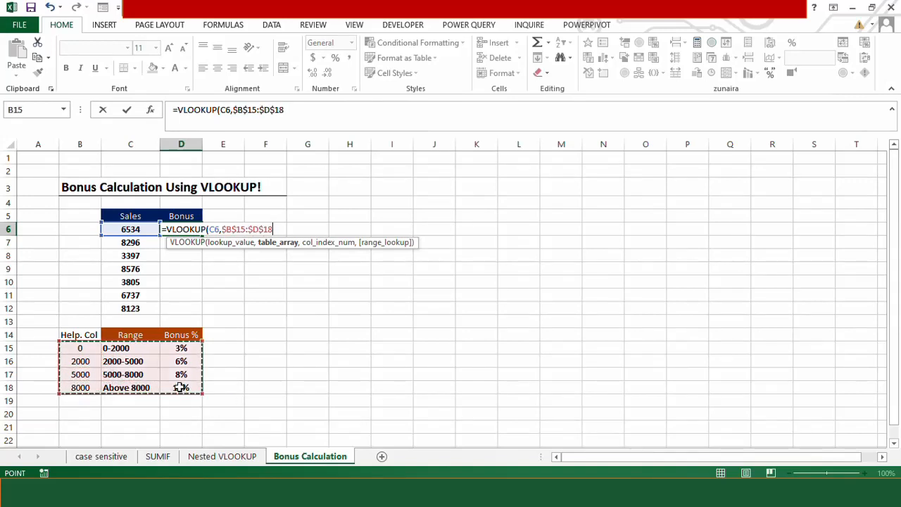
# Complete the D6 VLOOKUP with column index 3 and TRUE for an approximate match, and commit it
pyautogui.write(',')
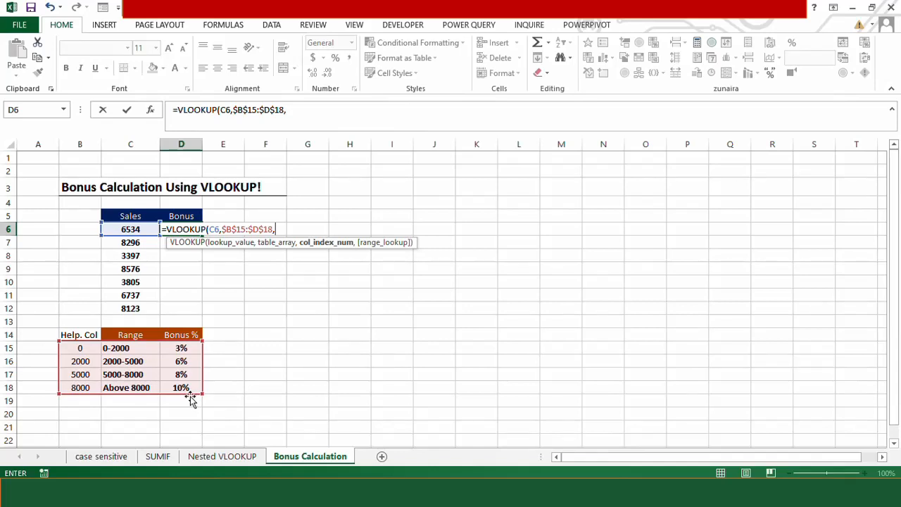
pyautogui.write('3,')
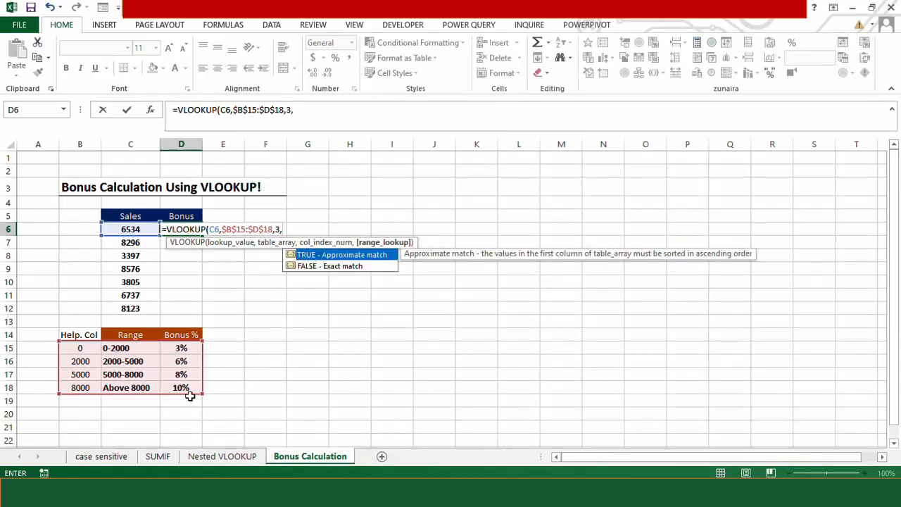
pyautogui.doubleClick(327, 258)
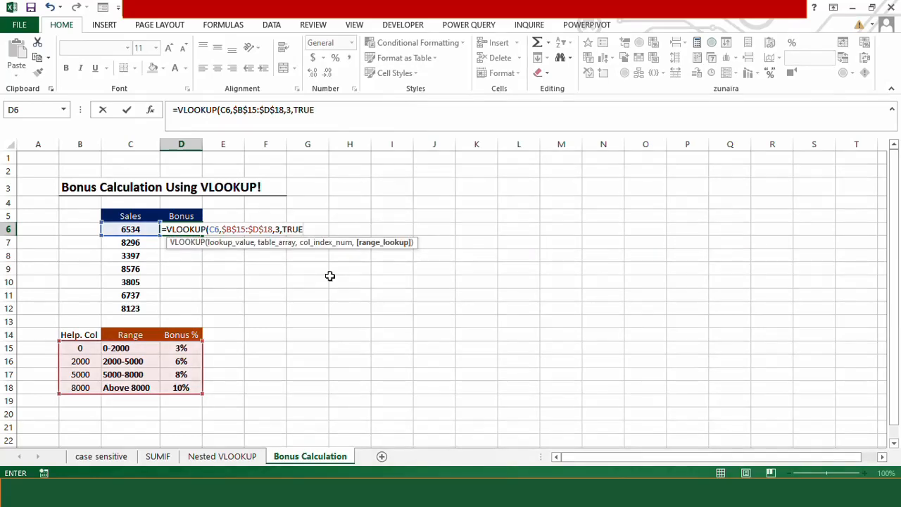
pyautogui.write(')')
pyautogui.press('Return')
# Fill the bonus percentage lookup from D6 down to D12
pyautogui.click(199, 231)
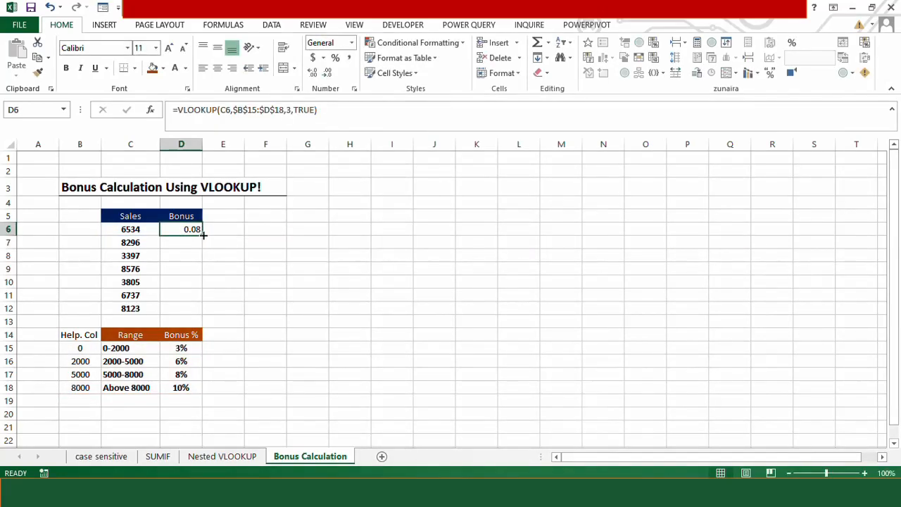
pyautogui.moveTo(204, 235); pyautogui.dragTo(189, 313)
pyautogui.click(236, 271)
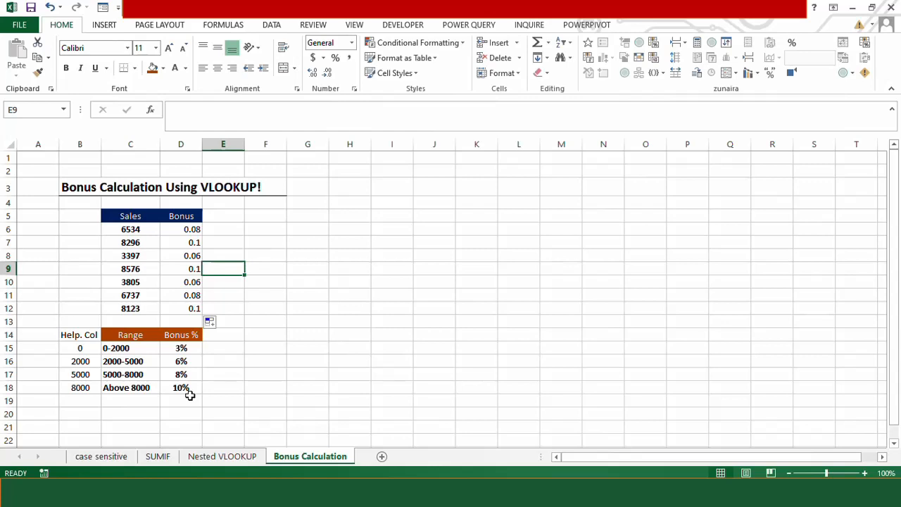
# Extend the D6 formula to multiply the VLOOKUP result by the sales value in C6, and commit it
pyautogui.click(174, 229)
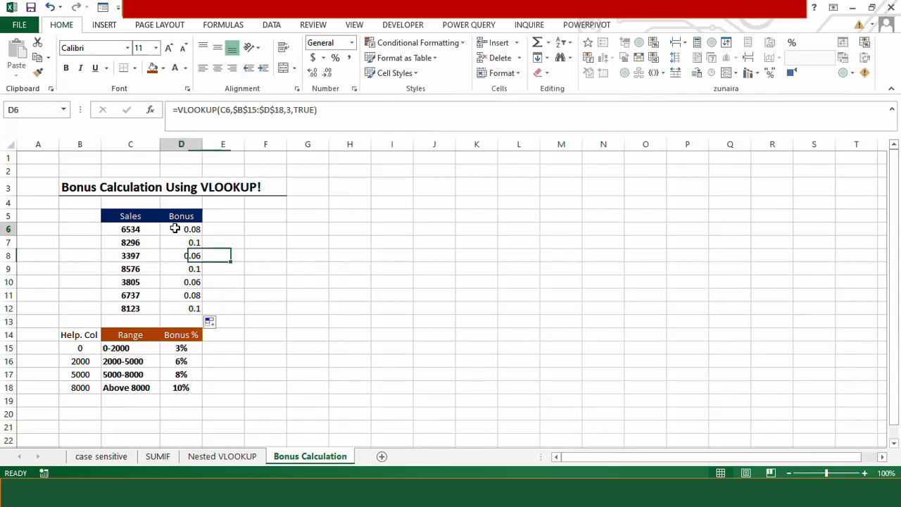
pyautogui.press('F2')
pyautogui.write('*')
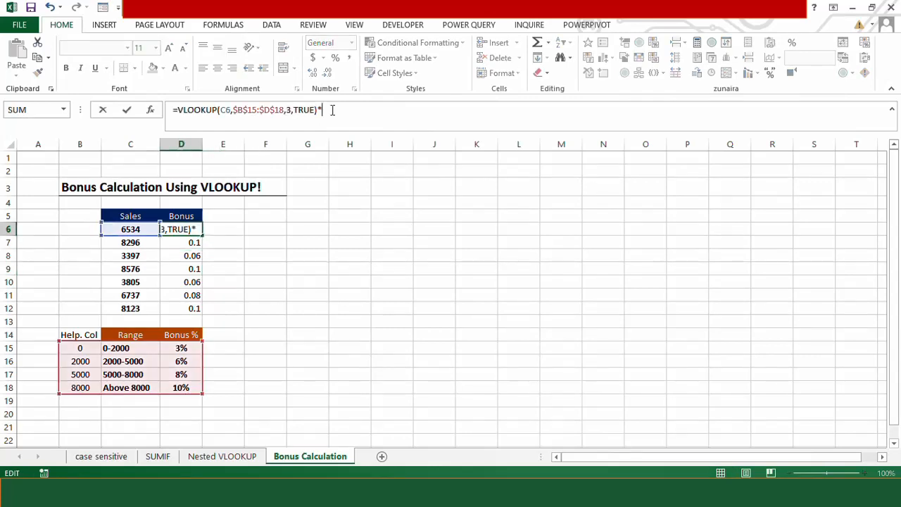
pyautogui.click(137, 229)
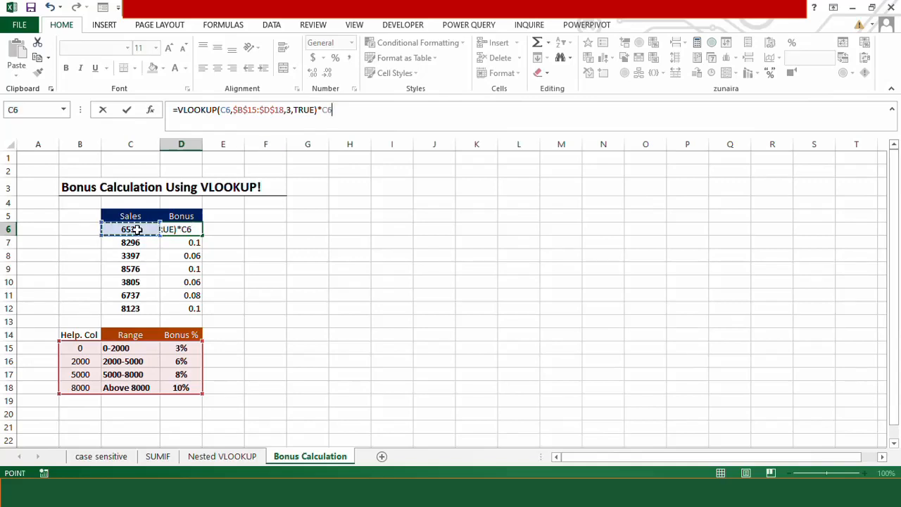
pyautogui.press('Return')
# Fill the bonus amount formula from D6 down to D12
pyautogui.click(184, 230)
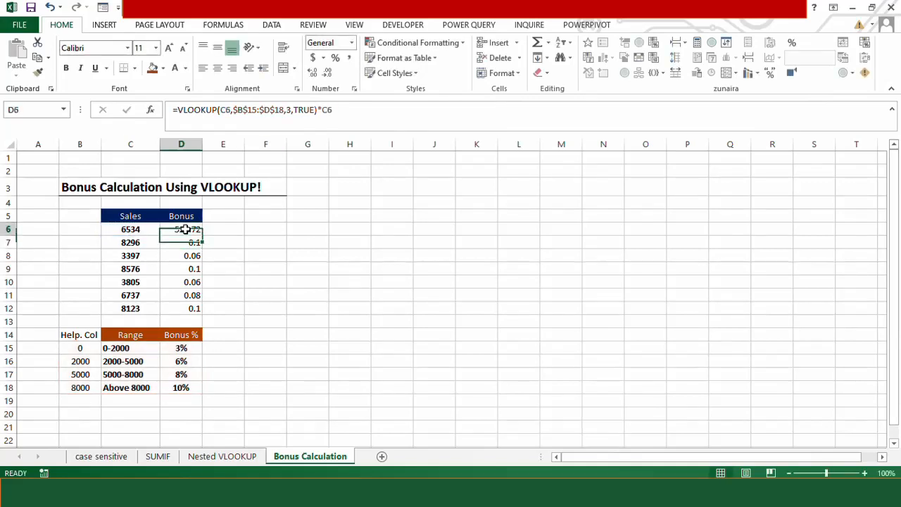
pyautogui.moveTo(201, 237); pyautogui.dragTo(198, 314)
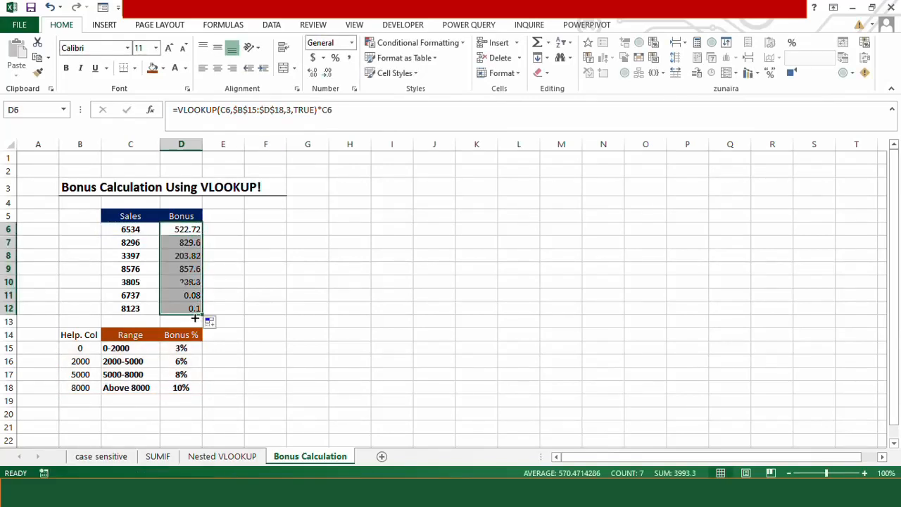
pyautogui.click(174, 420)
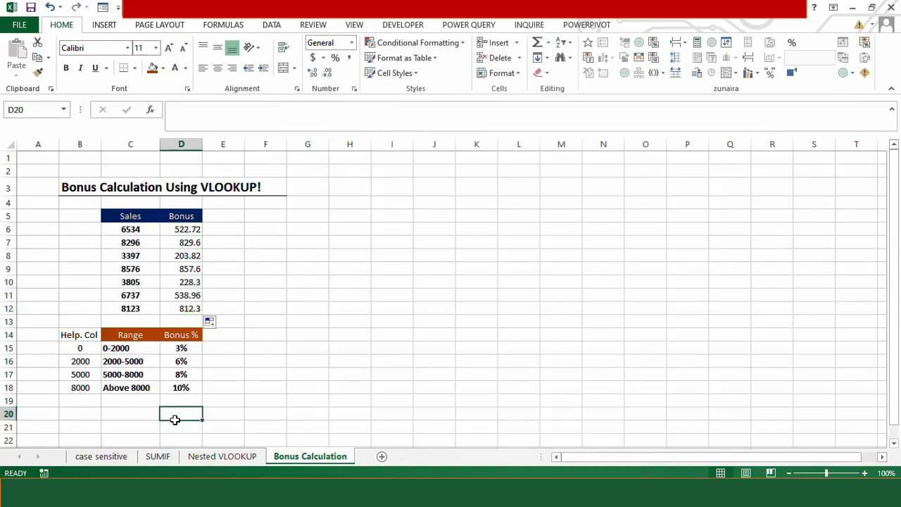